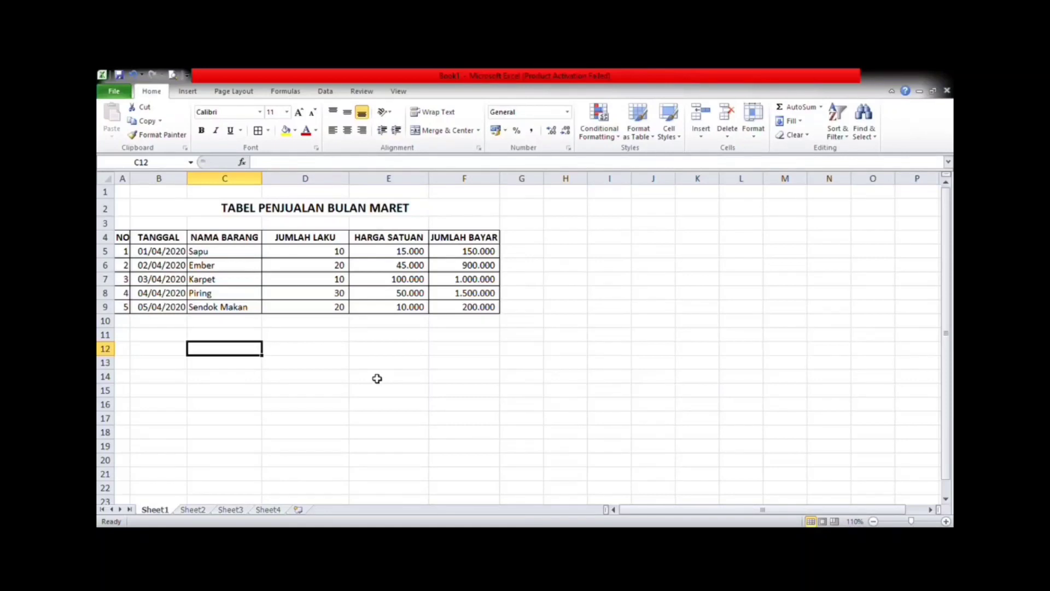
pyautogui.click(299, 354)
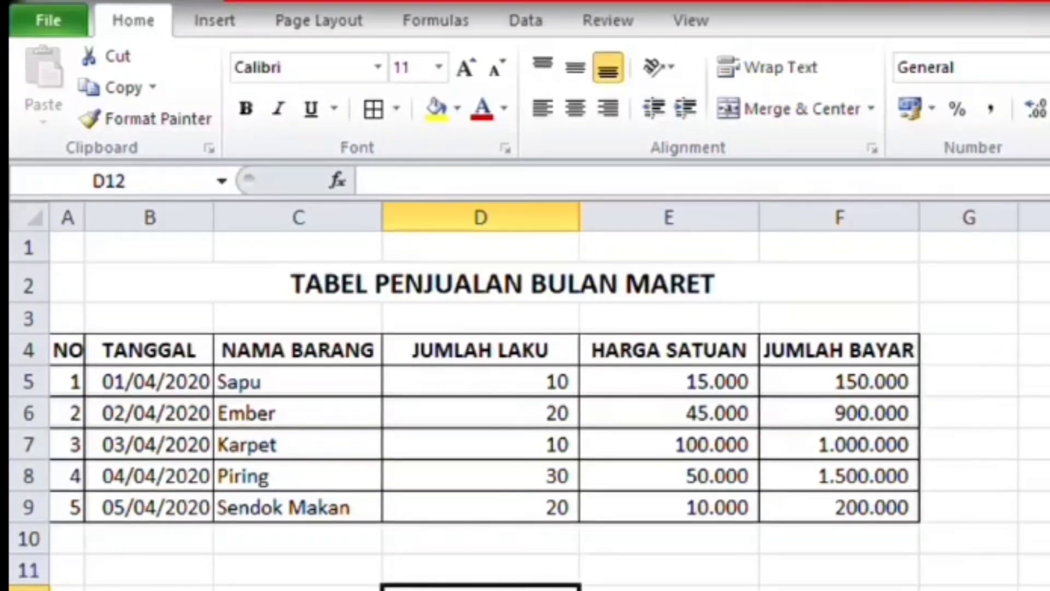
pyautogui.click(289, 582)
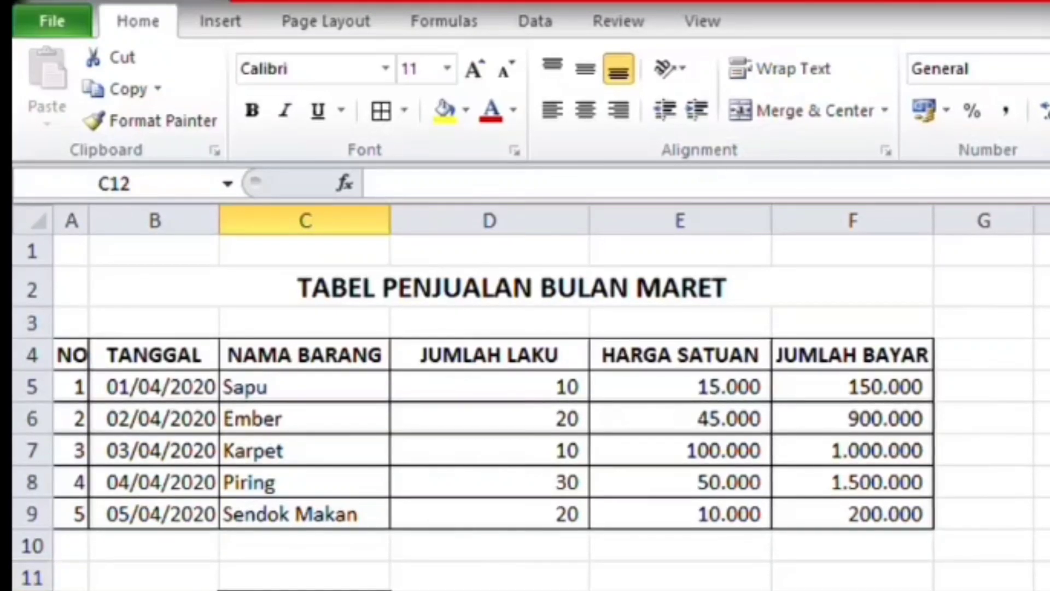
pyautogui.press('Right')
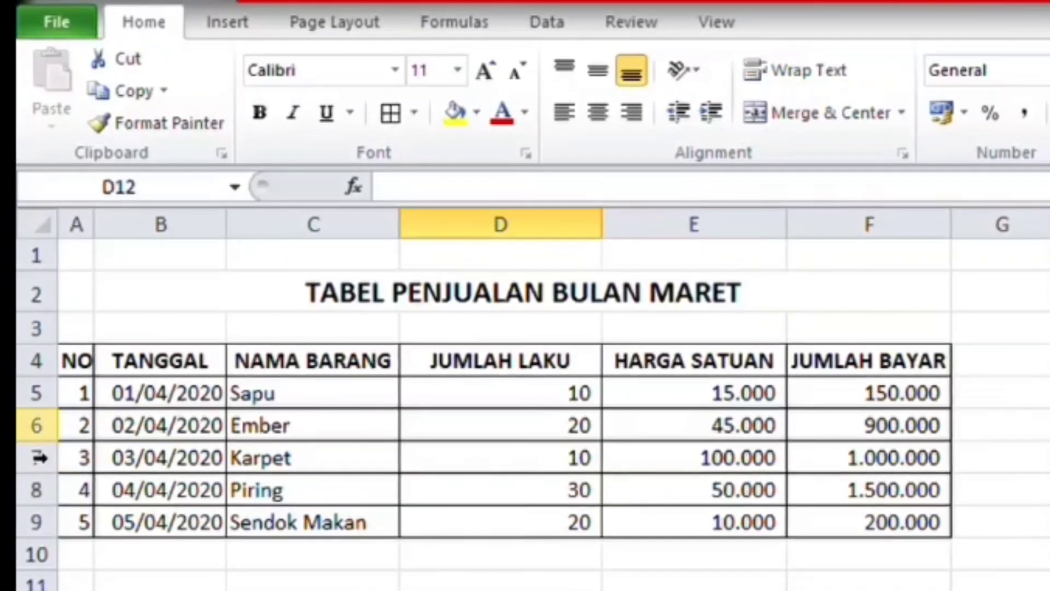
# Insert a clustered cylinder column chart from the table range B4:F9
pyautogui.moveTo(142, 371); pyautogui.dragTo(851, 530)
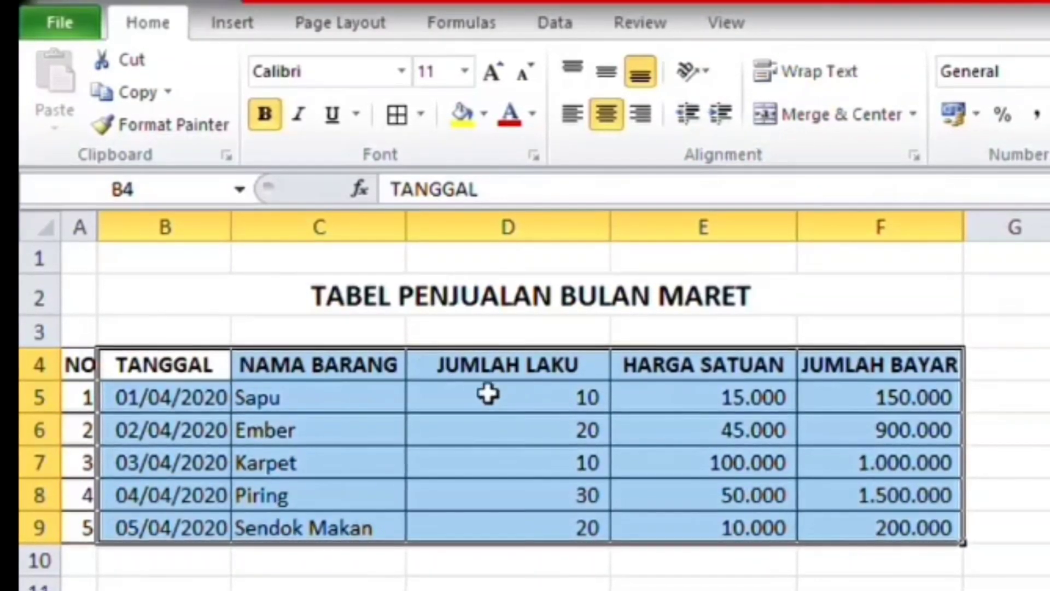
pyautogui.click(228, 26)
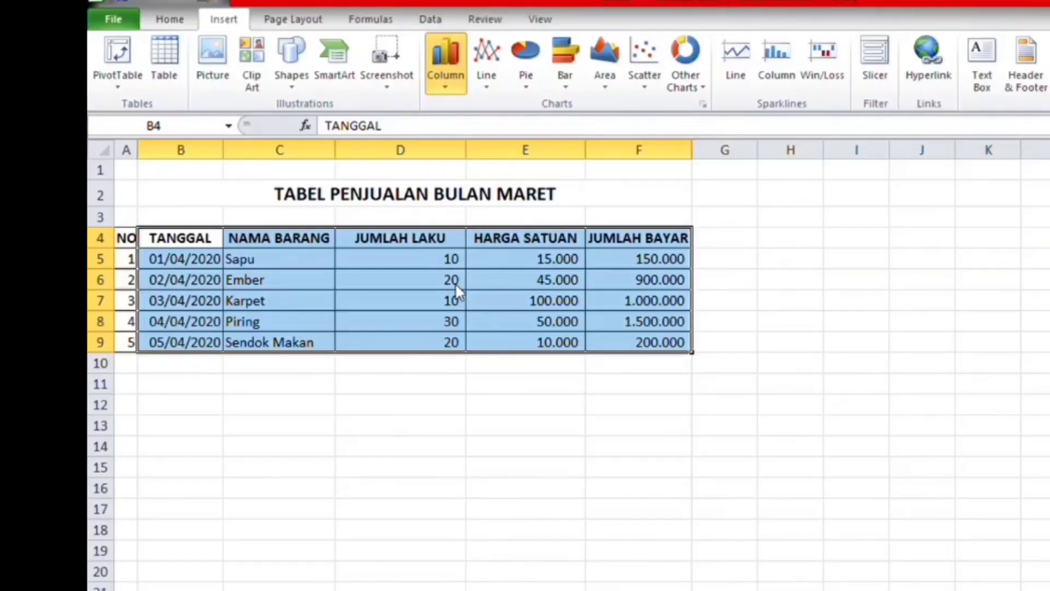
pyautogui.click(456, 284)
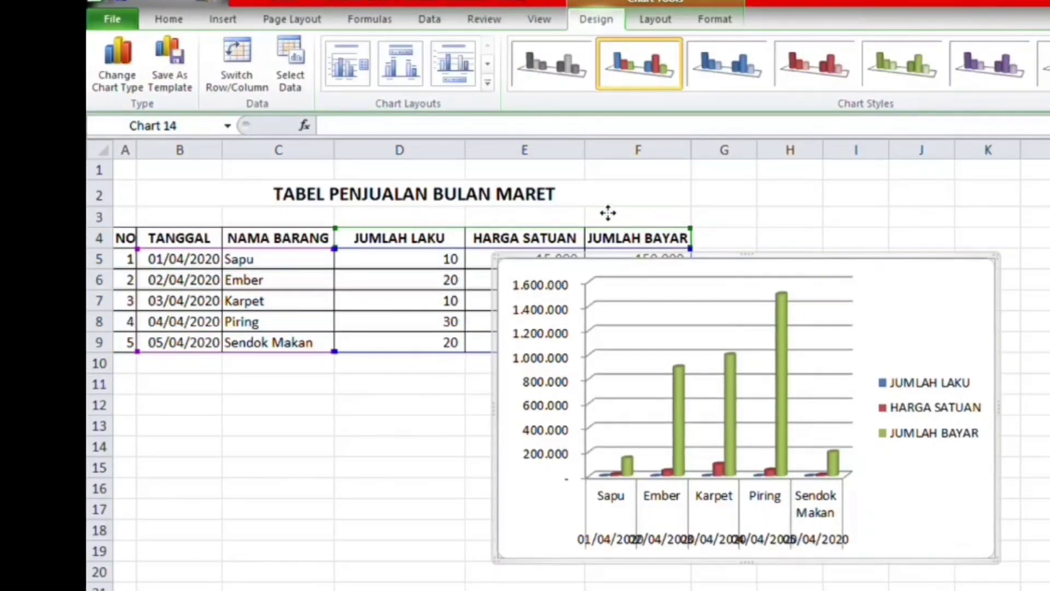
# Move the chart over the sales table and enlarge it to span about columns B to K and rows 2 to 18
pyautogui.moveTo(933, 291); pyautogui.dragTo(574, 210)
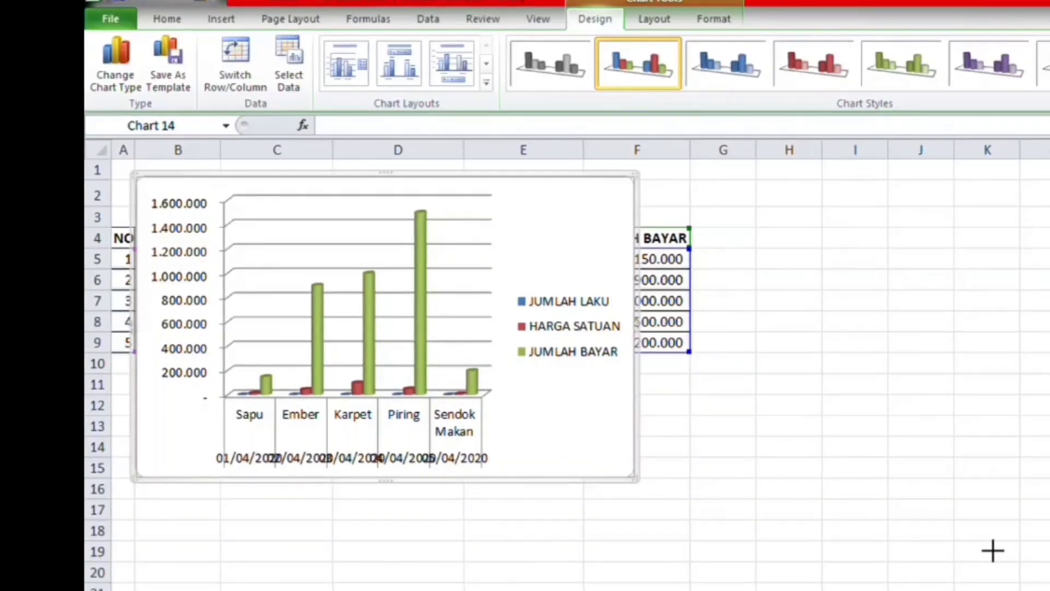
pyautogui.moveTo(993, 550); pyautogui.dragTo(982, 540)
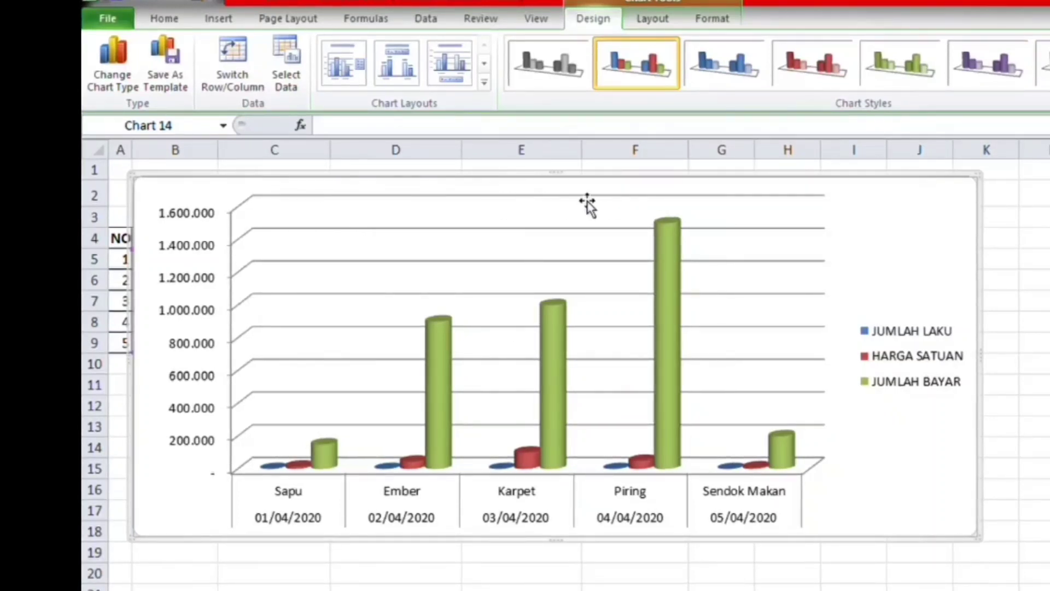
# Add a centered overlay title to the chart reading GRAFIK PENJUALAN
pyautogui.click(652, 20)
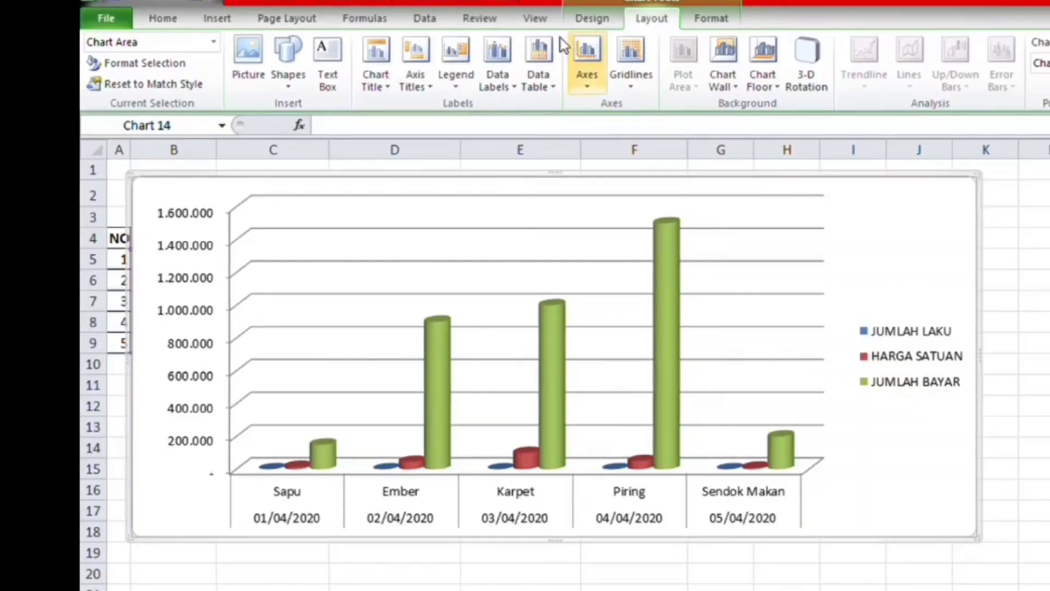
pyautogui.click(386, 87)
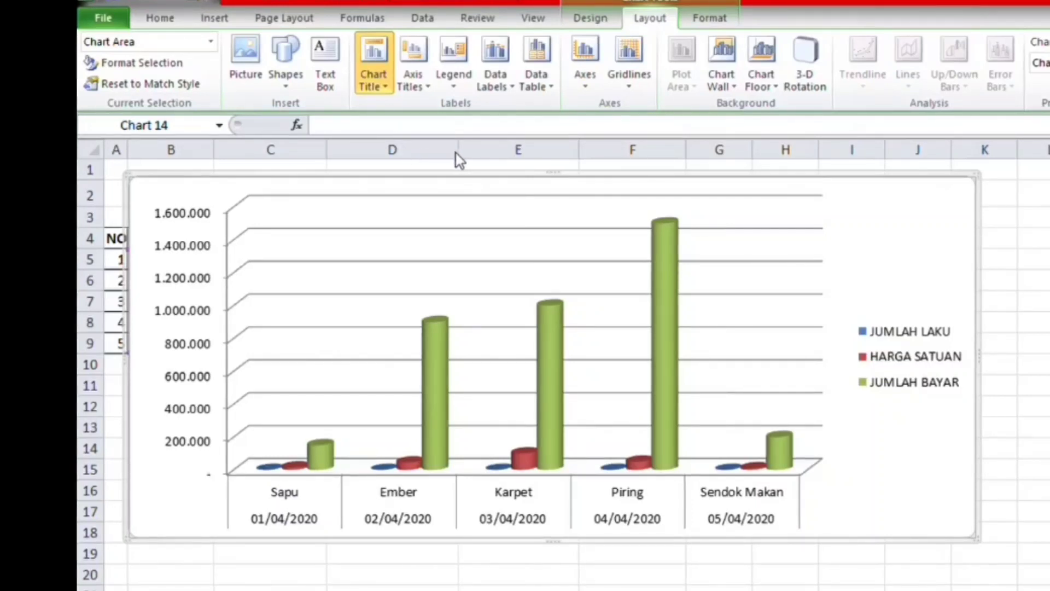
pyautogui.click(475, 154)
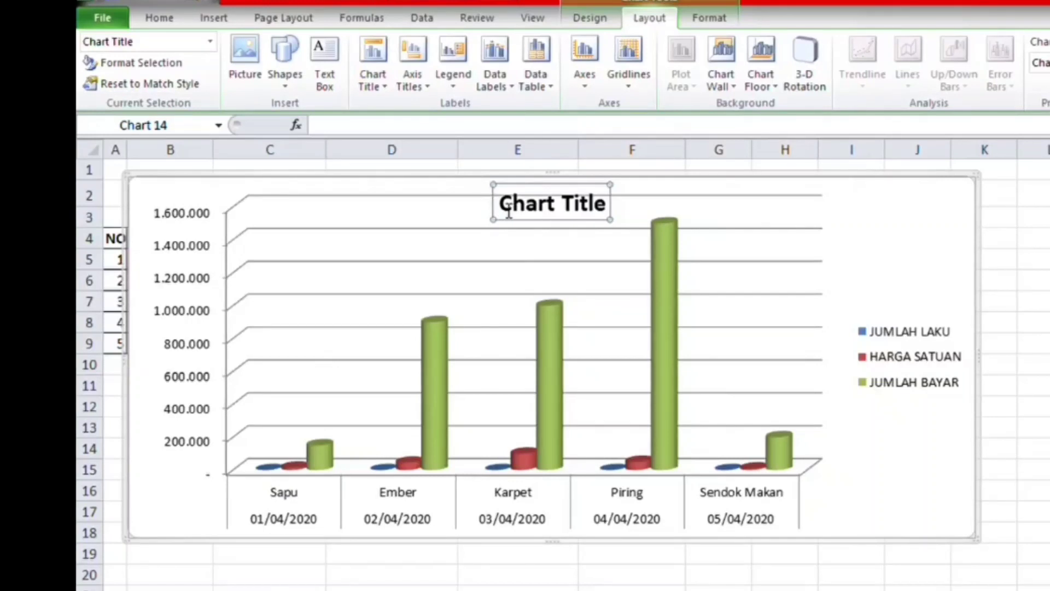
pyautogui.moveTo(499, 214); pyautogui.dragTo(607, 218)
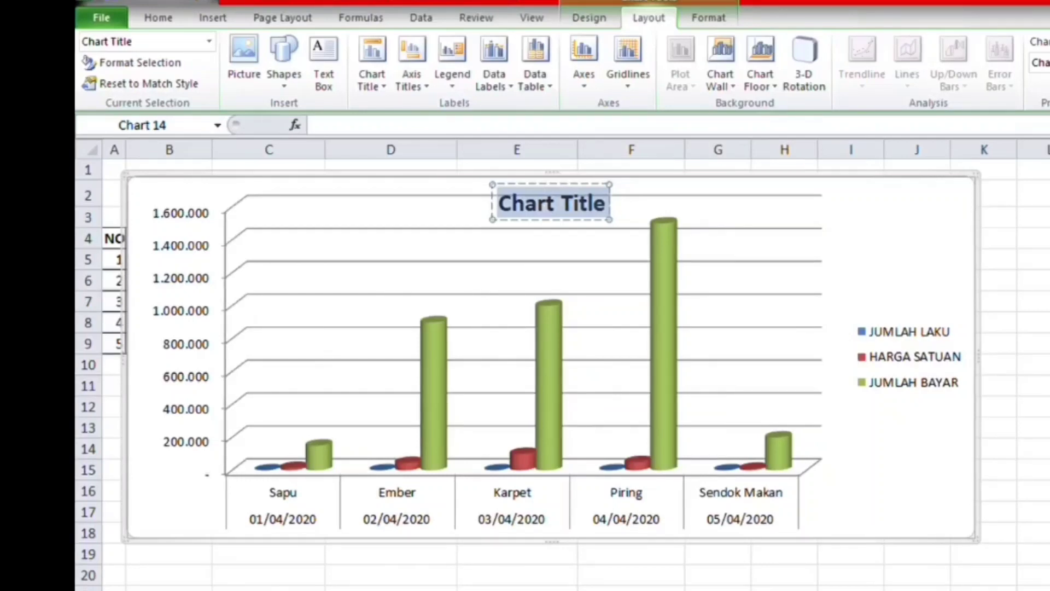
pyautogui.write('GRA')
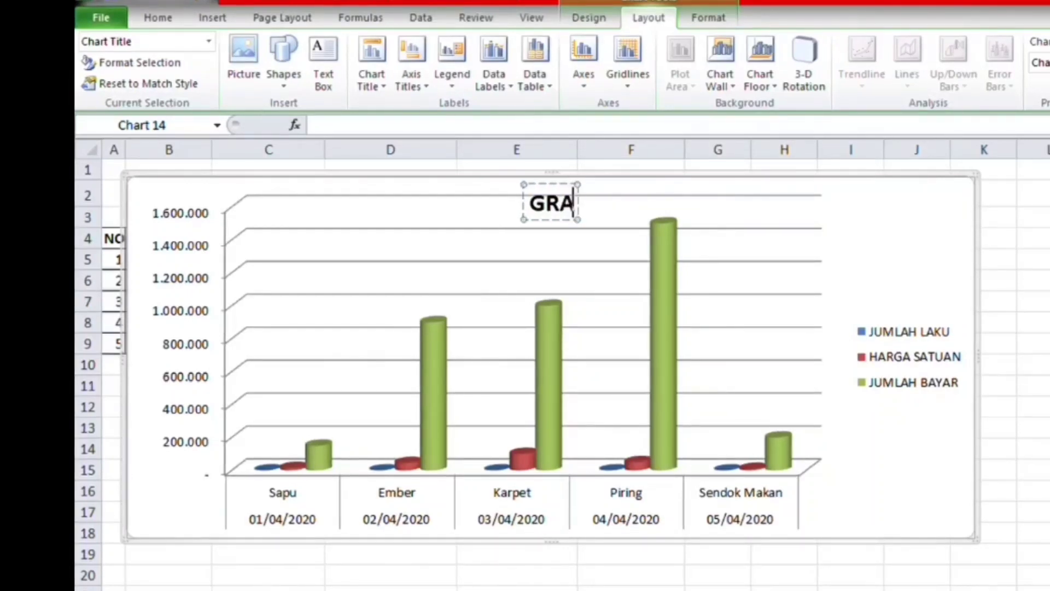
pyautogui.write('FIK')
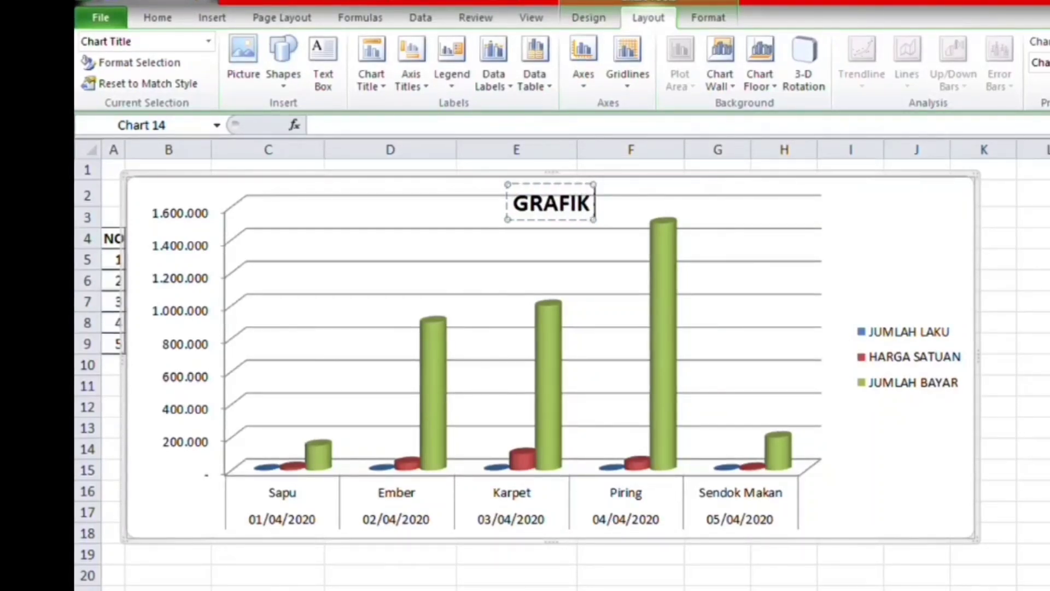
pyautogui.write(' PENJ')
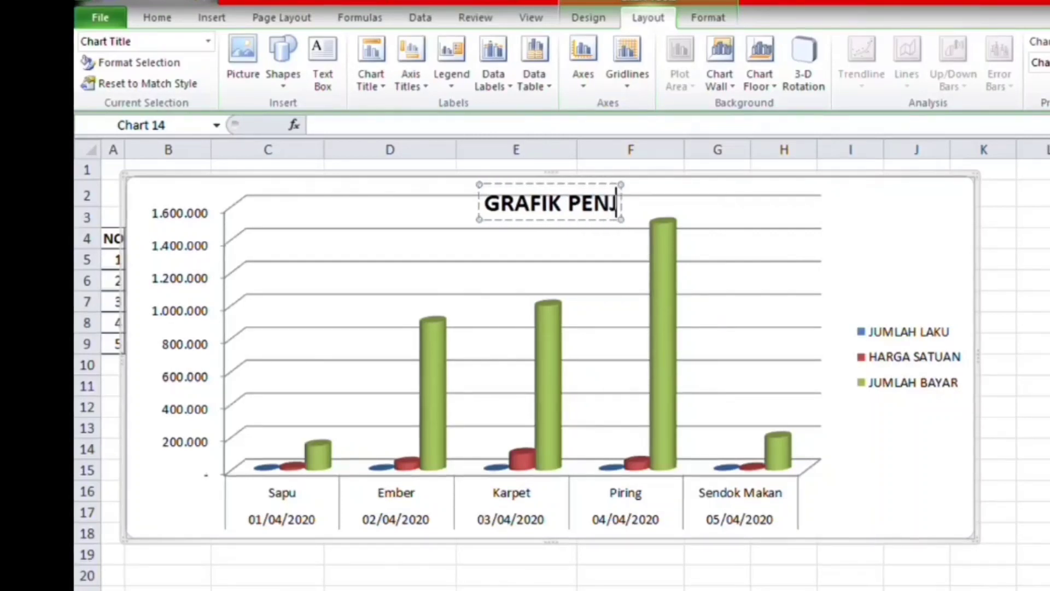
pyautogui.write('UALAN')
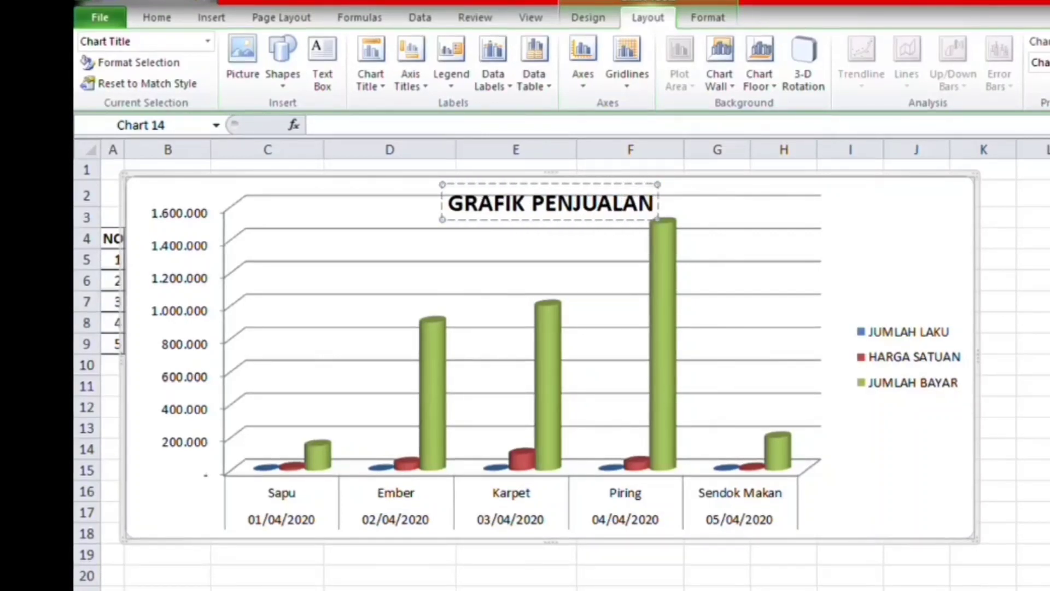
pyautogui.click(912, 234)
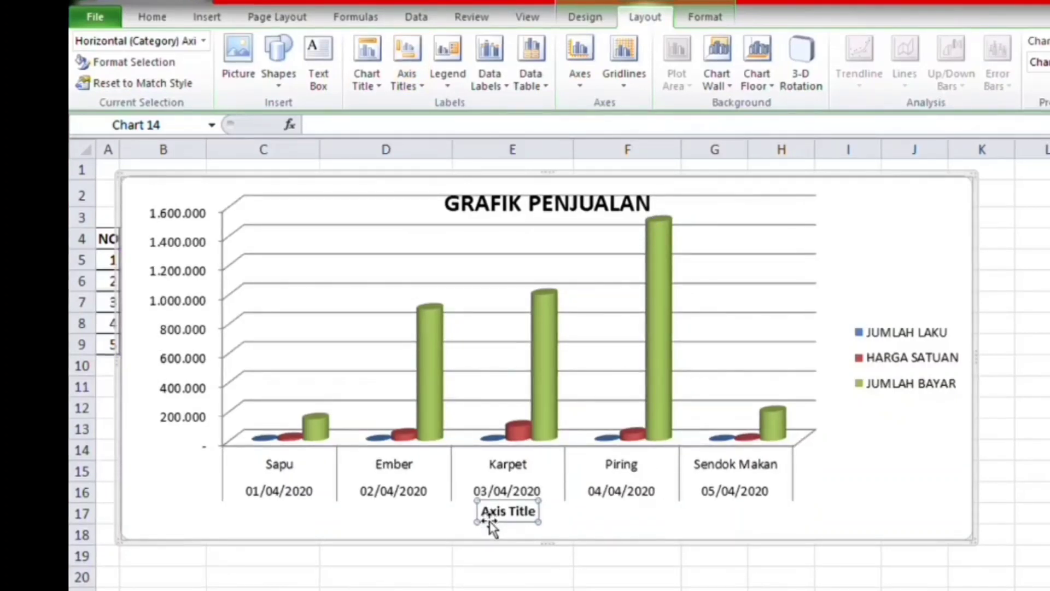
# Replace the placeholder title below the horizontal axis with JENIS-JENIS BARANG
pyautogui.moveTo(480, 514); pyautogui.dragTo(541, 524)
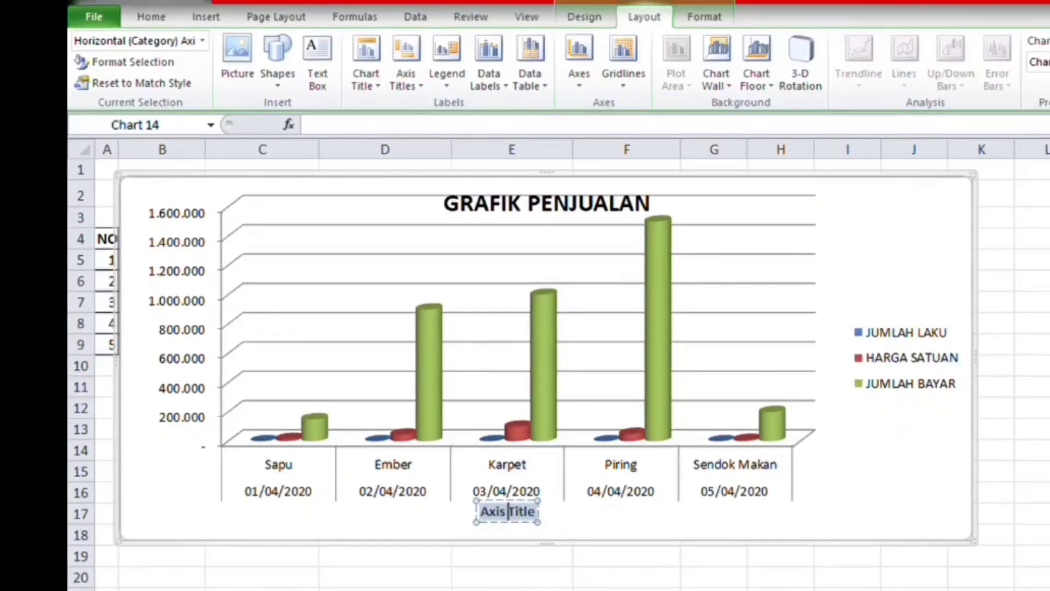
pyautogui.write('JENIS')
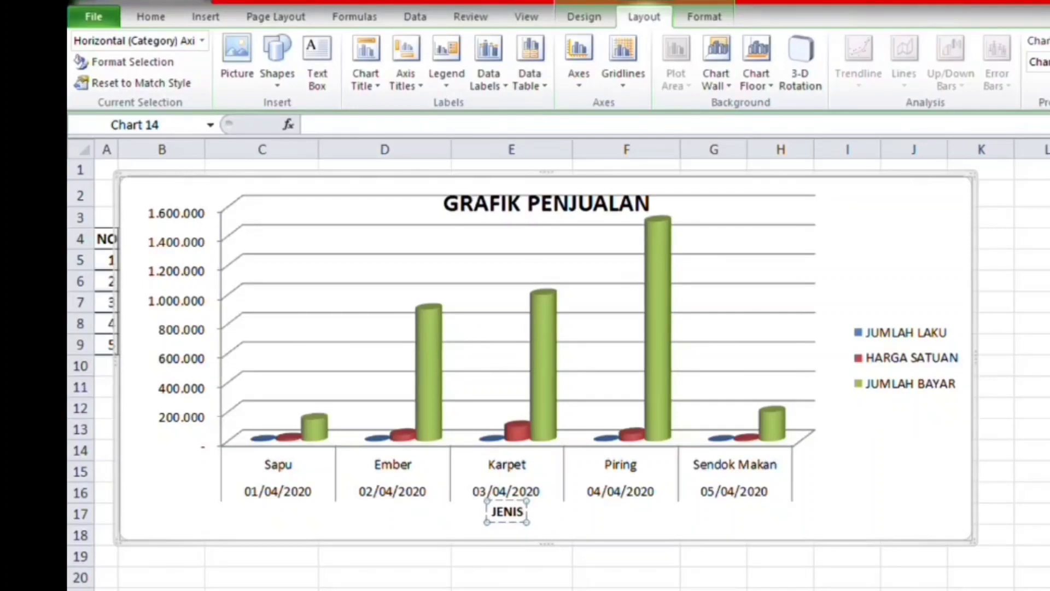
pyautogui.write('-')
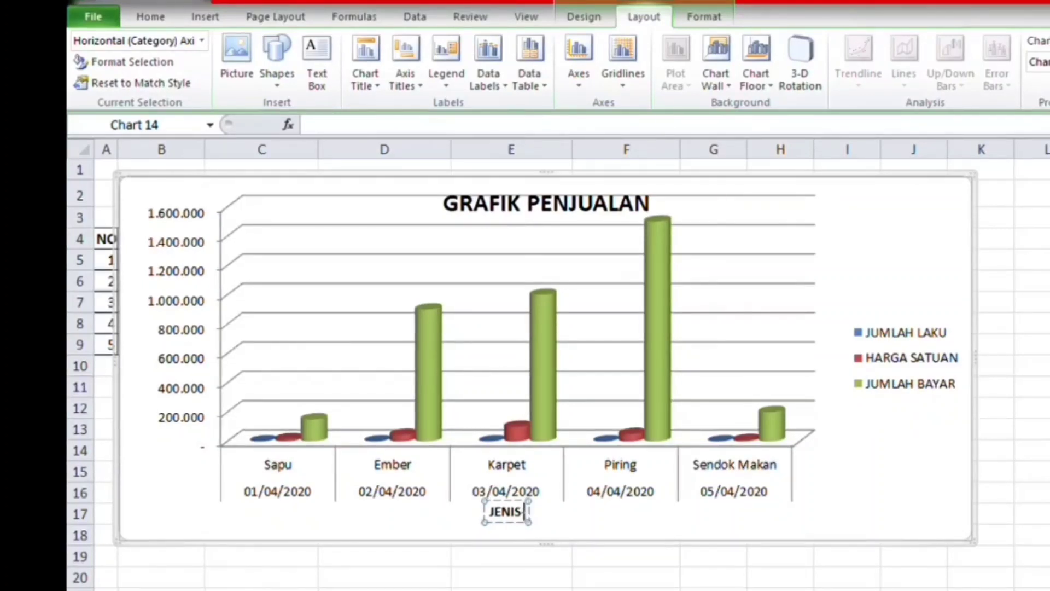
pyautogui.write('JENIS')
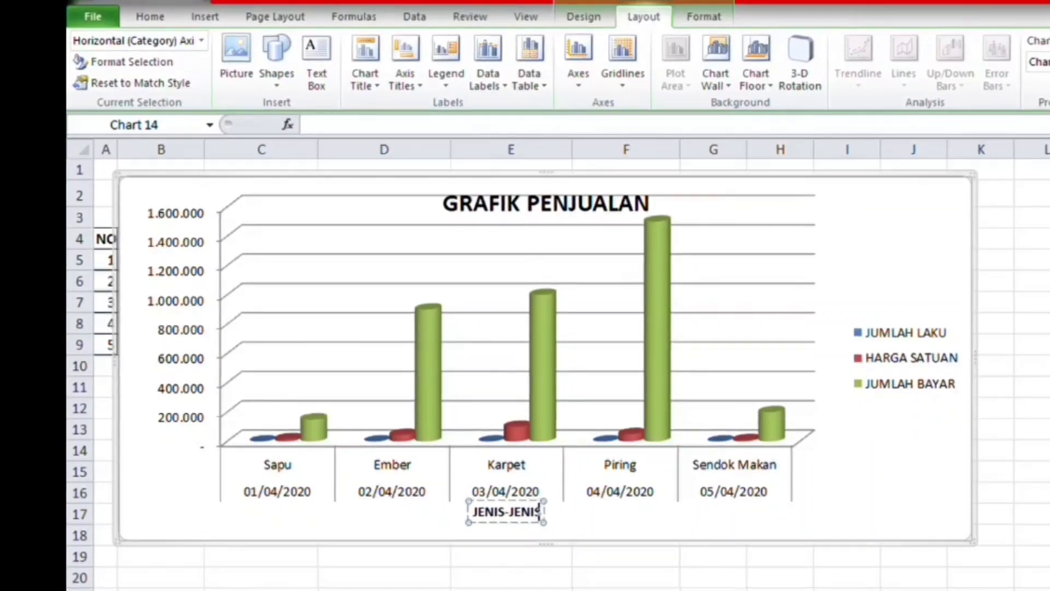
pyautogui.write(' BARANG')
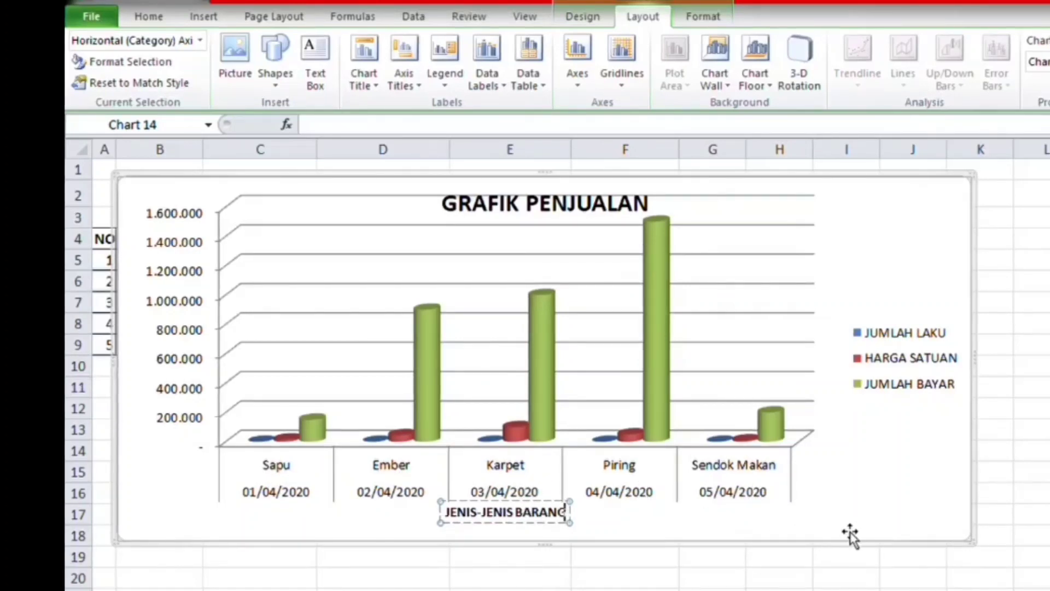
pyautogui.click(916, 517)
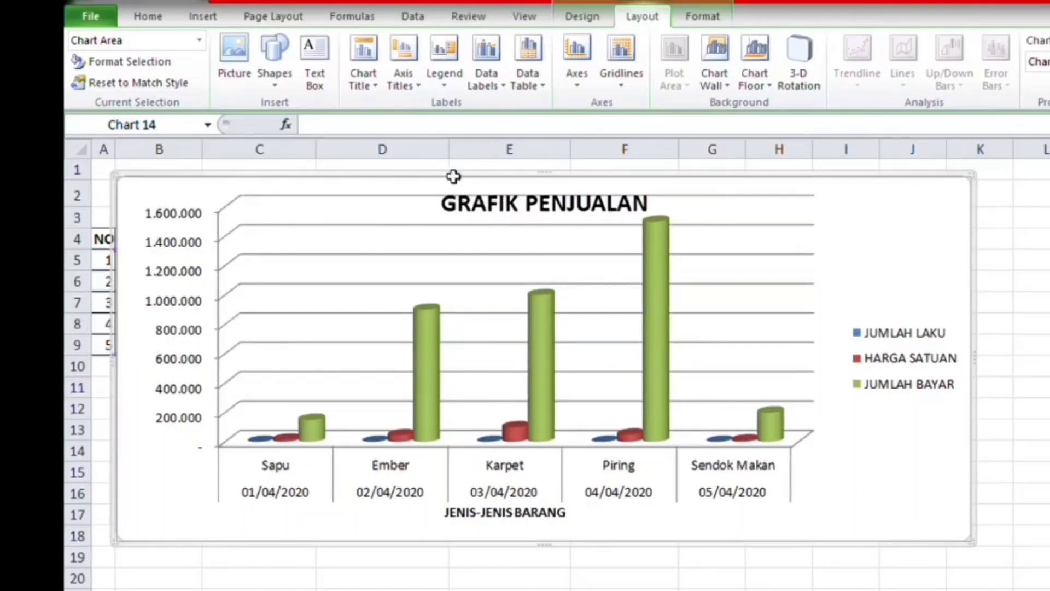
# Place the chart legend at the bottom and show value data labels on all series
pyautogui.click(445, 88)
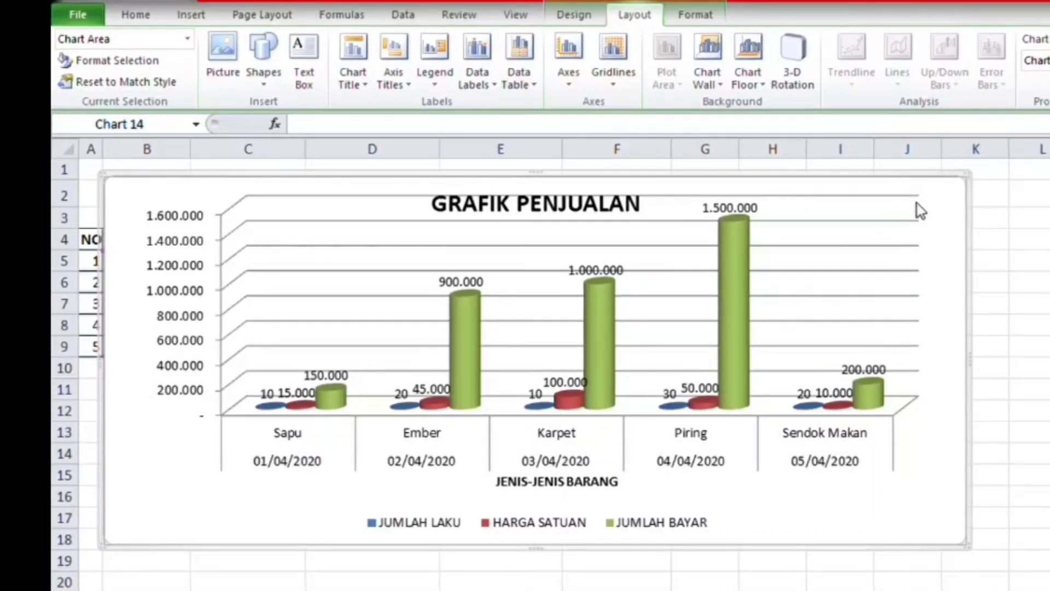
pyautogui.click(943, 212)
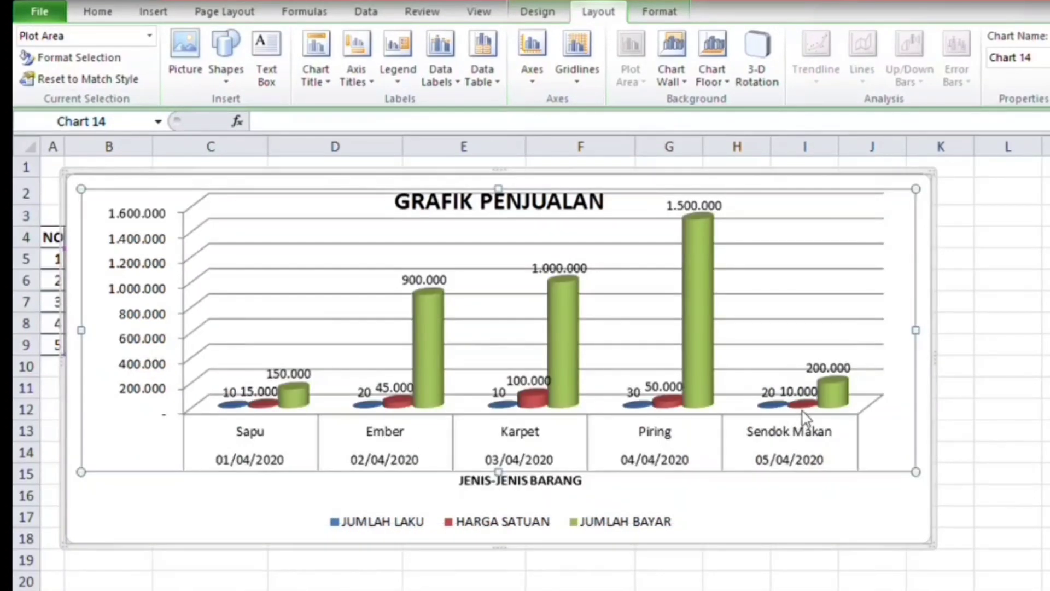
pyautogui.click(1009, 369)
pyautogui.click(920, 520)
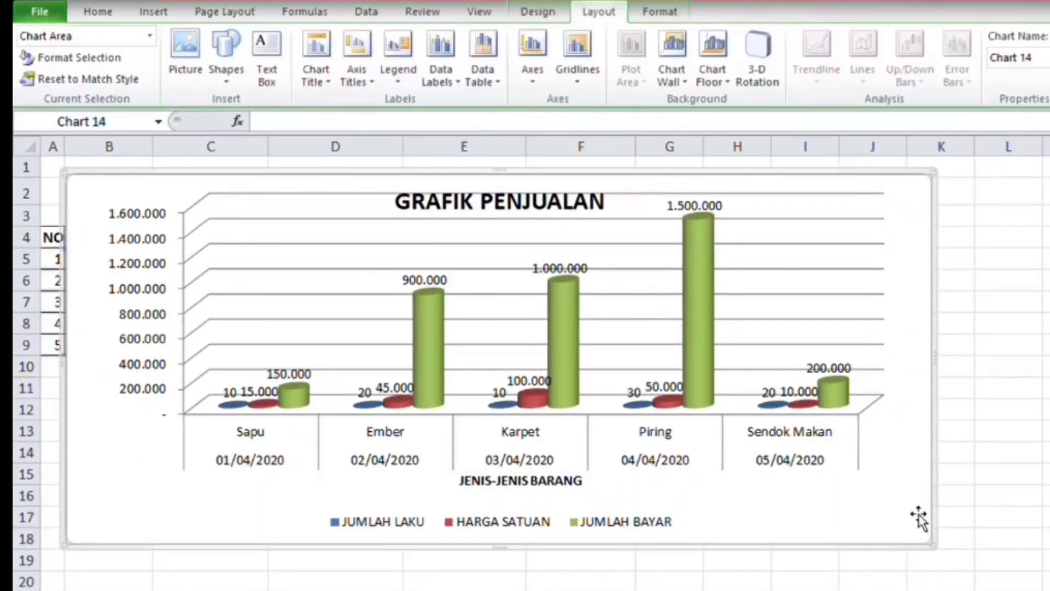
# Move the chart aside to view the source table and bring it back over the table
pyautogui.moveTo(422, 483); pyautogui.dragTo(815, 484)
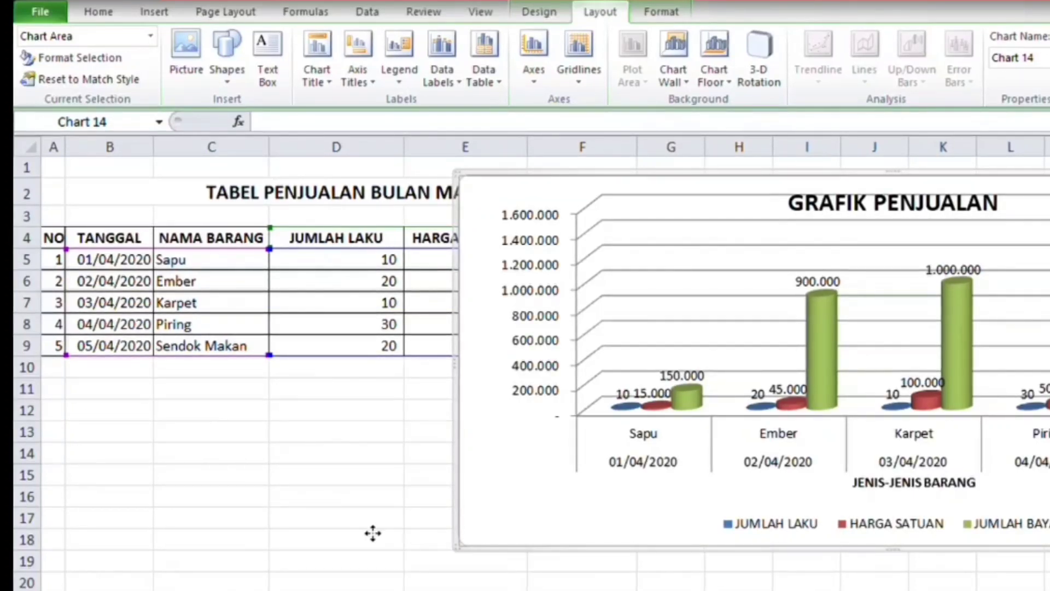
pyautogui.moveTo(373, 533); pyautogui.dragTo(122, 531)
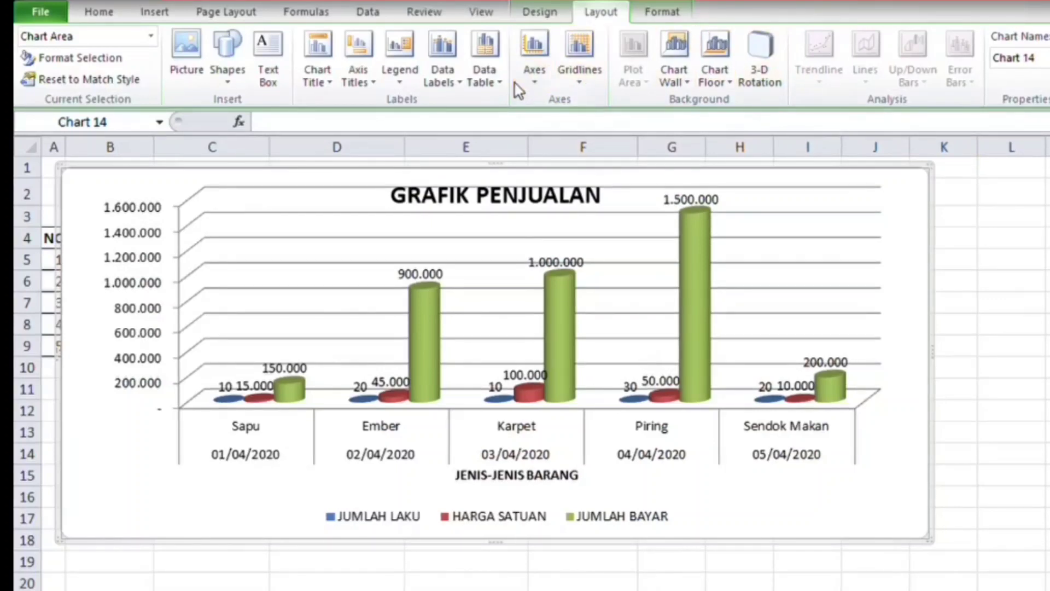
# Show a data table beneath the chart's plot and remove it again
pyautogui.click(568, 161)
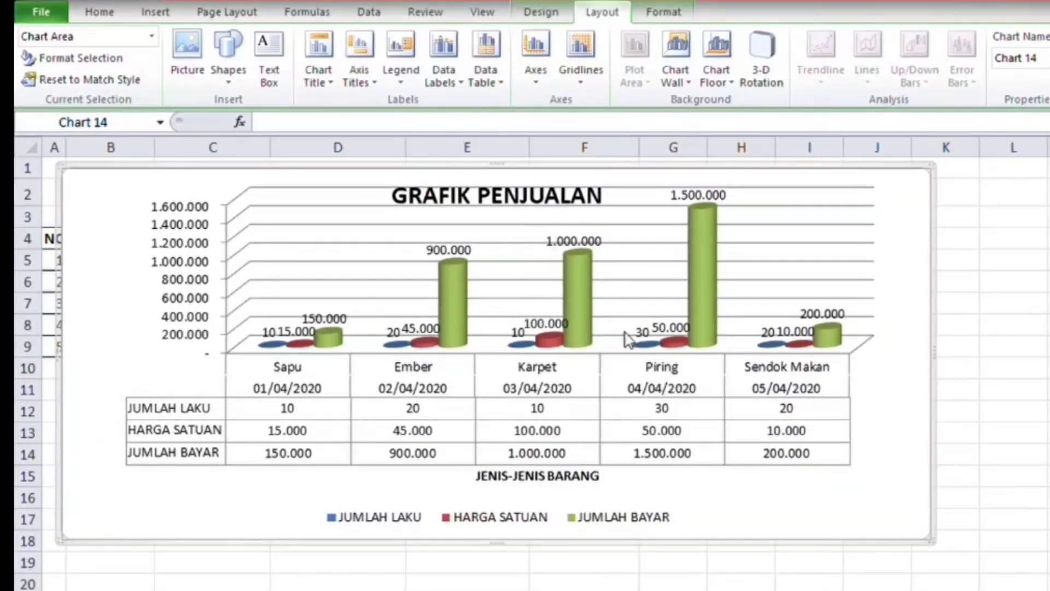
pyautogui.click(500, 90)
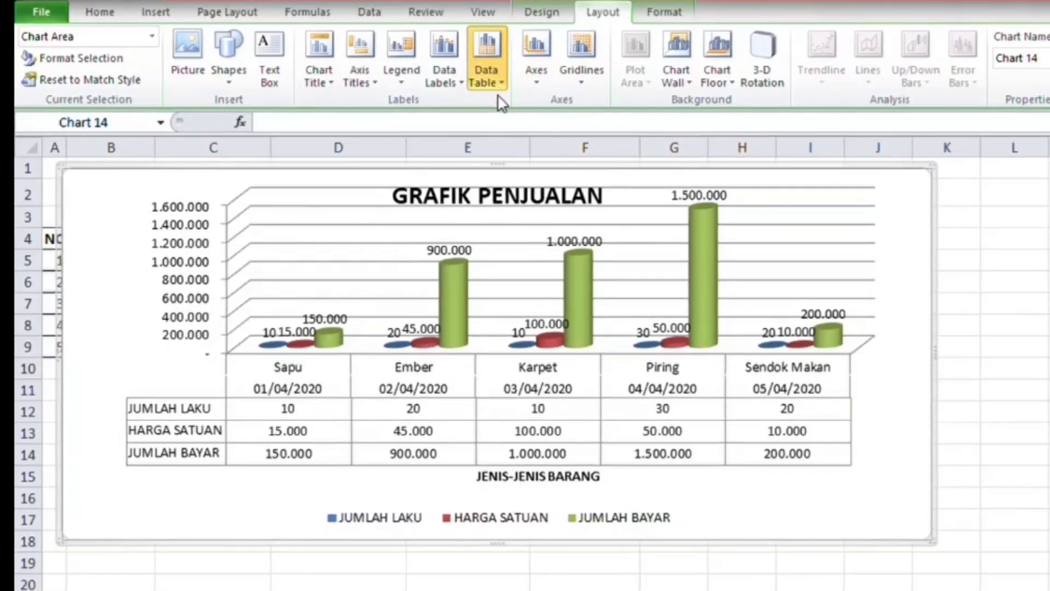
pyautogui.click(511, 108)
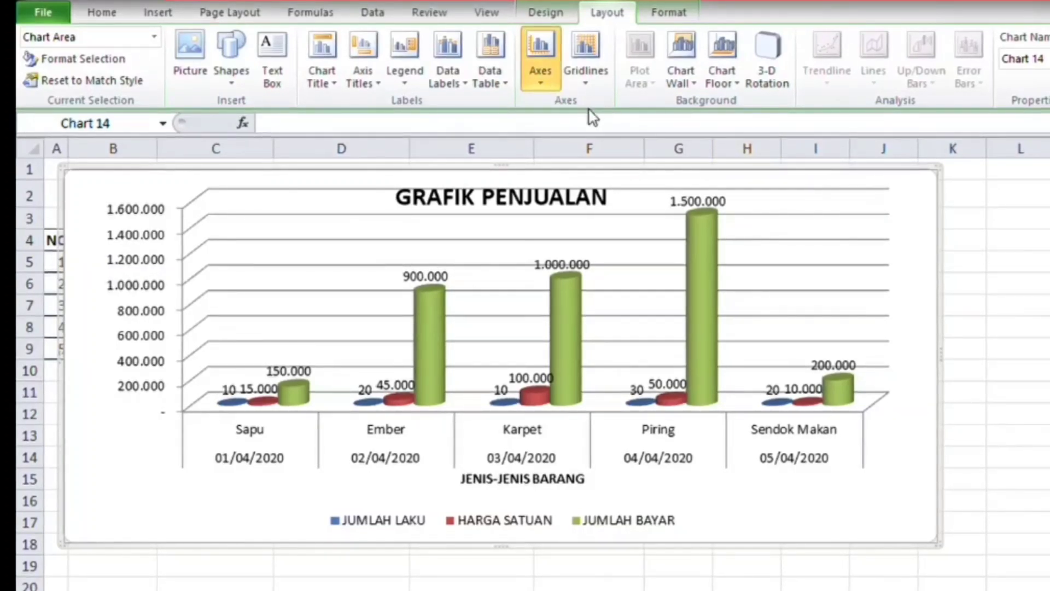
# Try hiding and restoring the chart's primary horizontal axis, finishing with the axis set to None
pyautogui.click(739, 115)
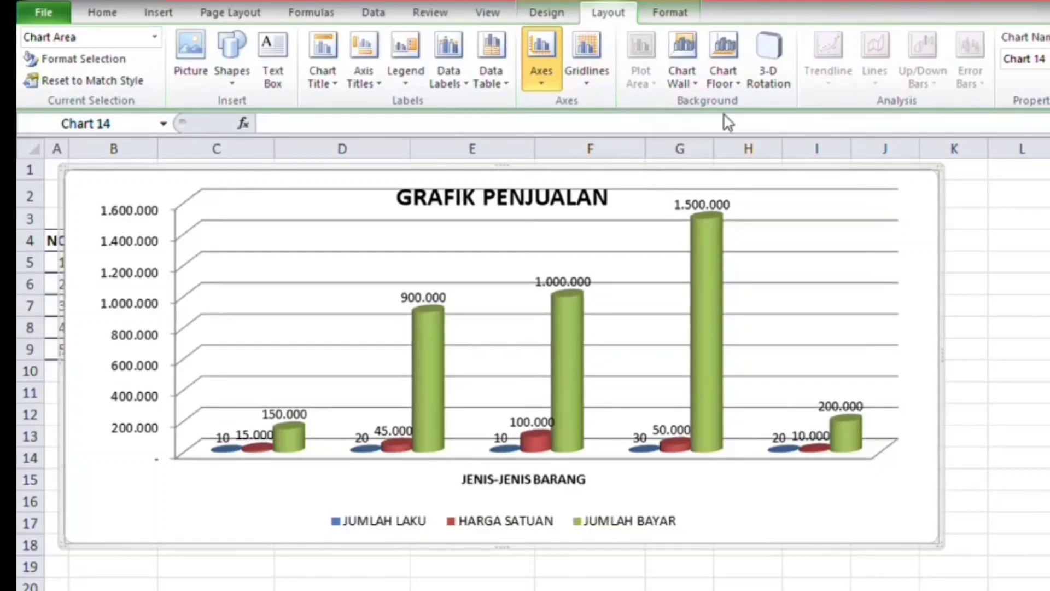
pyautogui.click(785, 158)
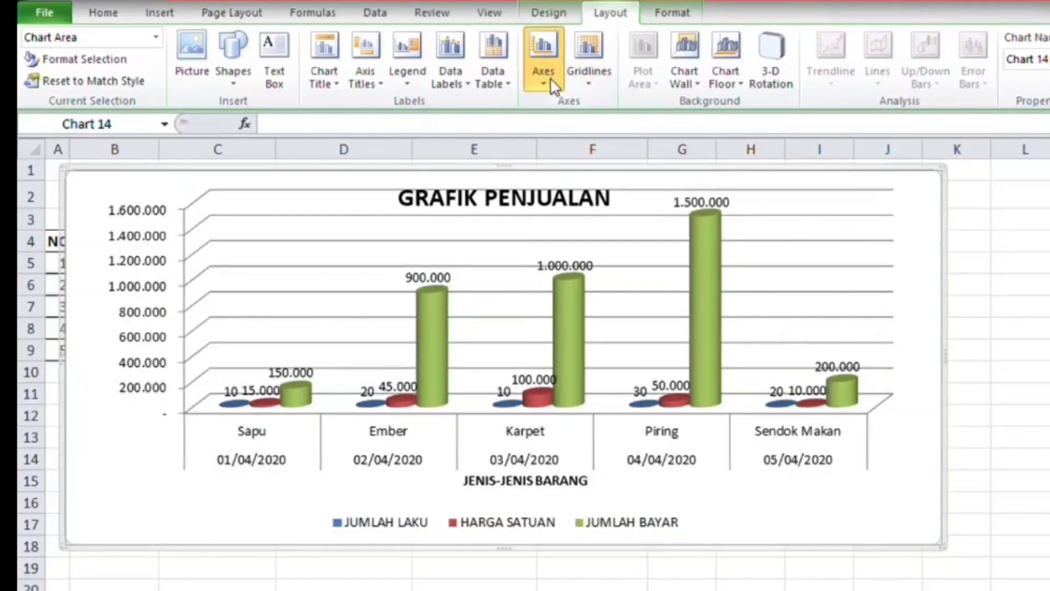
pyautogui.click(778, 128)
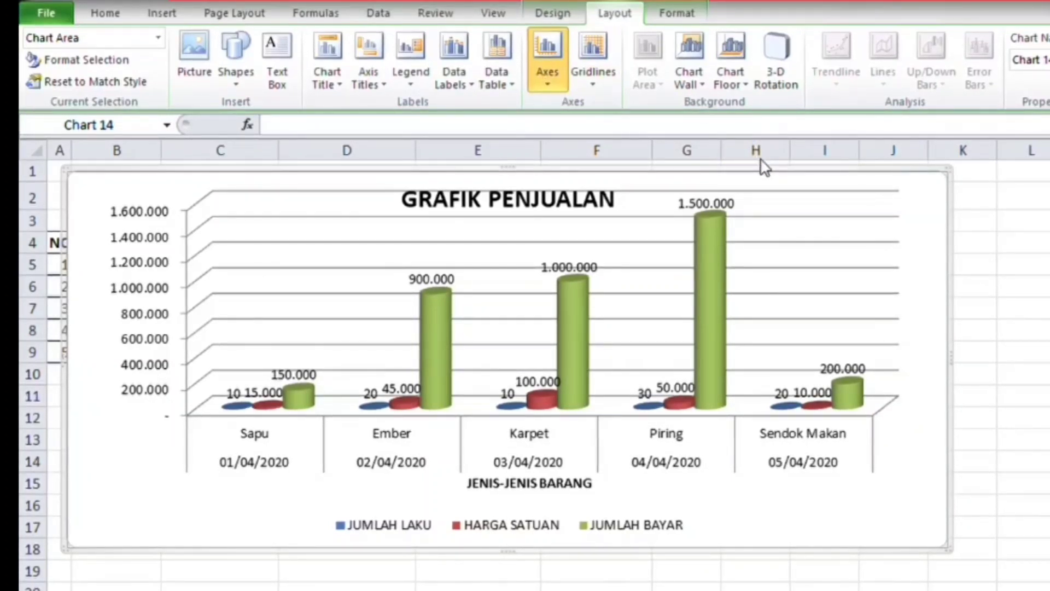
pyautogui.click(761, 118)
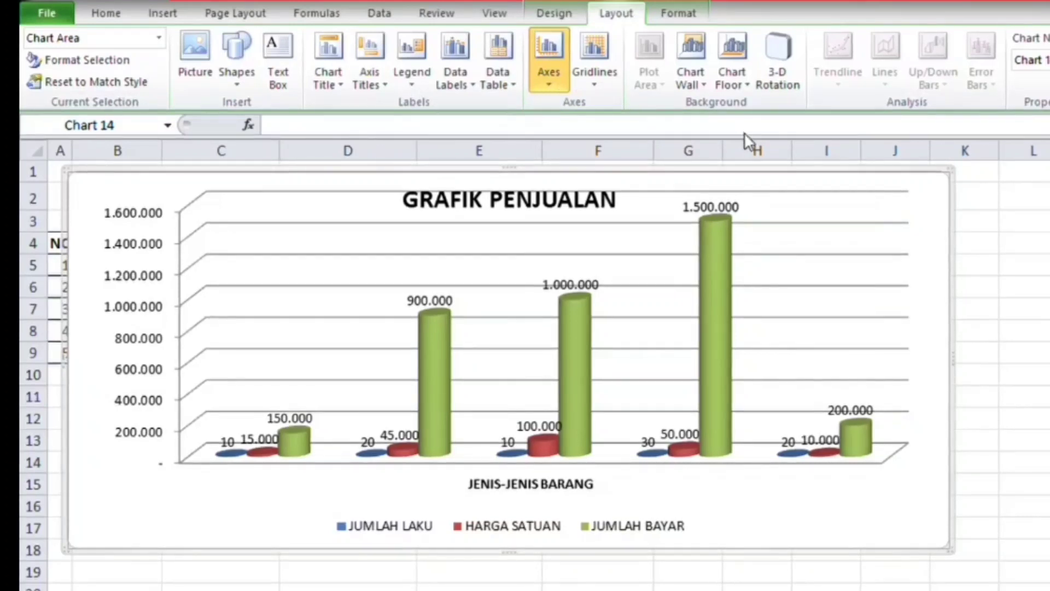
# Restore the chart's primary horizontal axis, then try hiding the primary vertical axis and show it again with the default scale
pyautogui.click(773, 183)
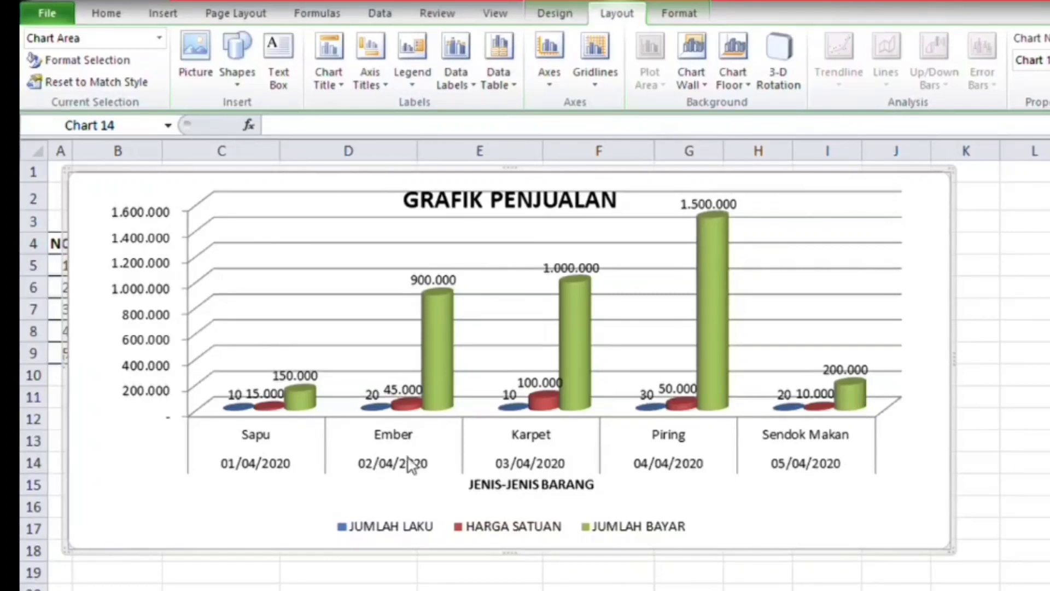
pyautogui.click(553, 88)
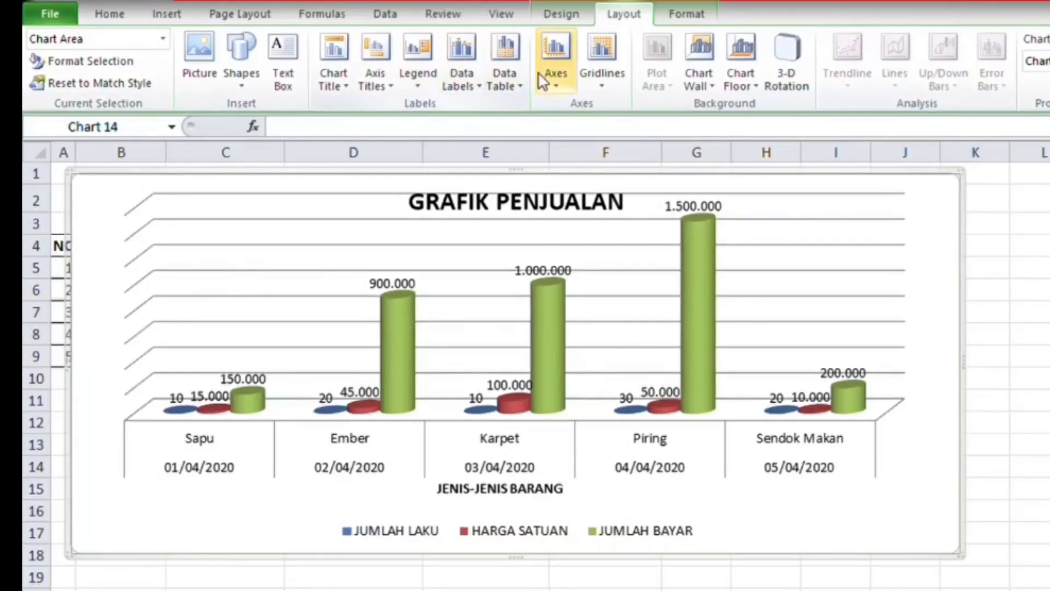
pyautogui.click(553, 82)
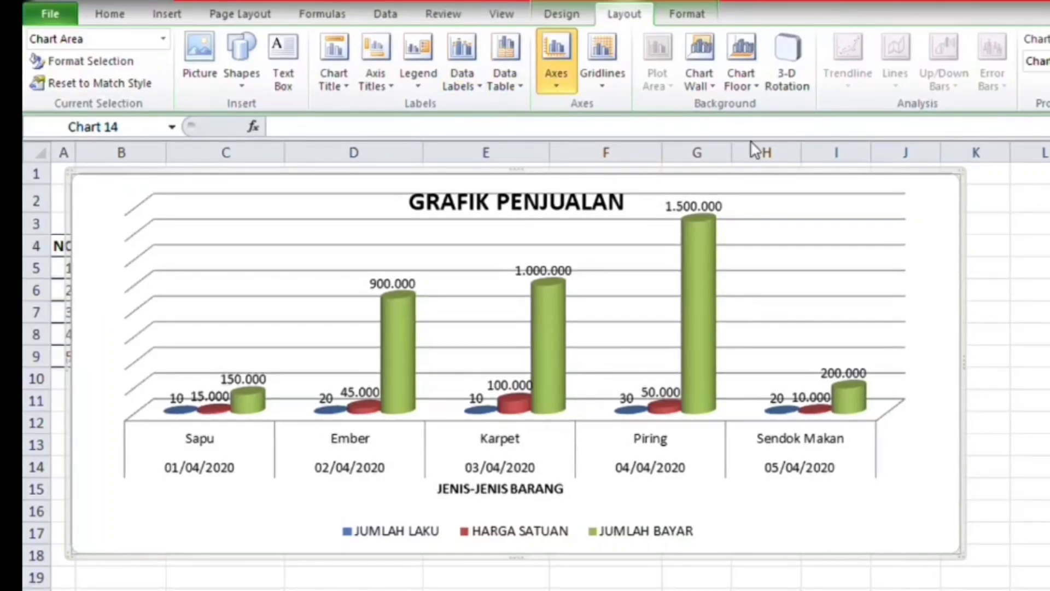
pyautogui.click(800, 188)
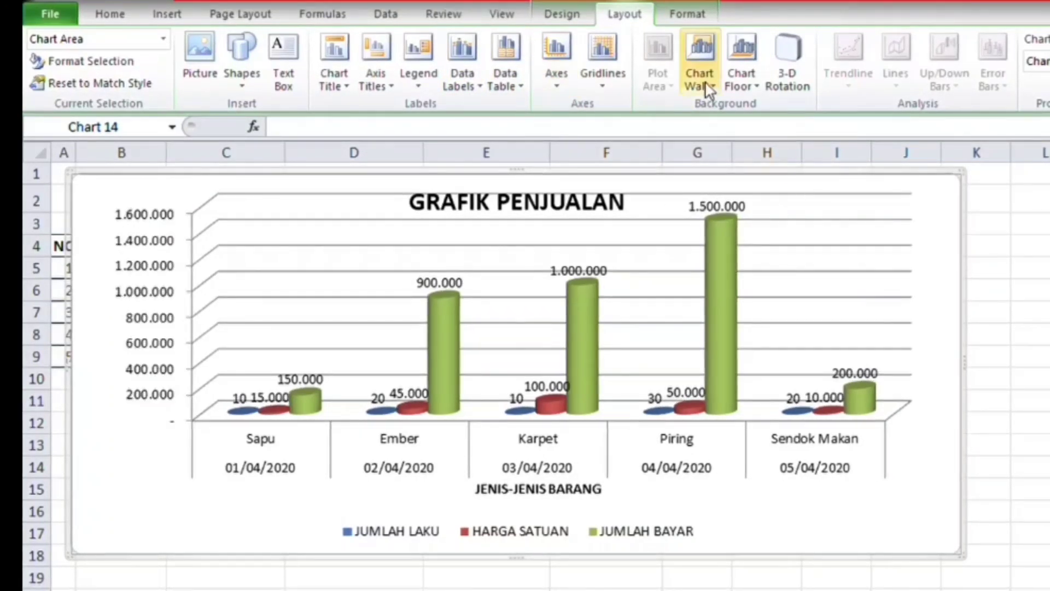
# Try showing the primary vertical axis in thousands, then return it to its default units
pyautogui.click(560, 87)
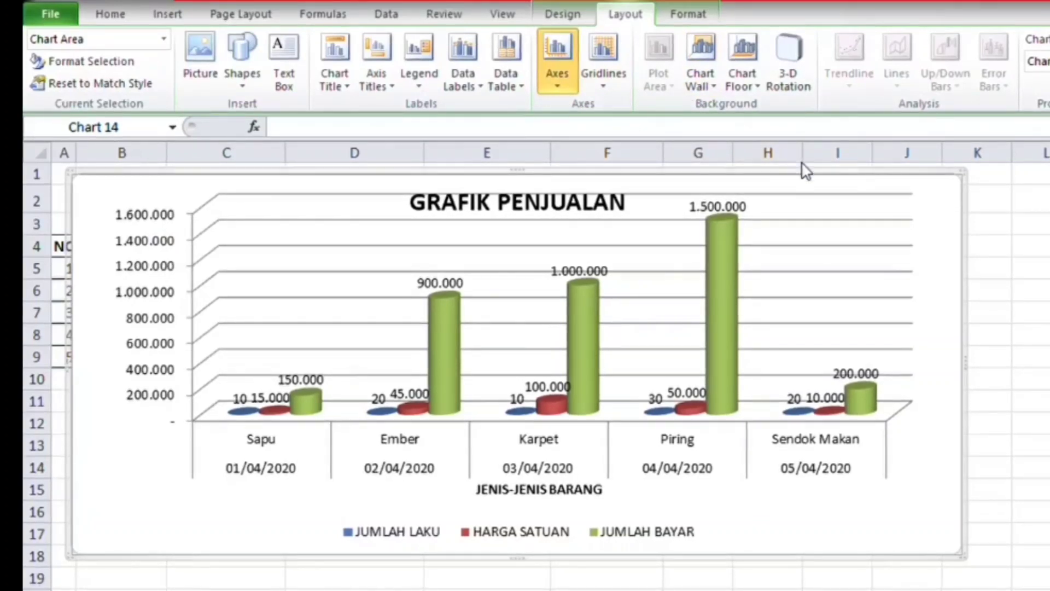
pyautogui.click(852, 230)
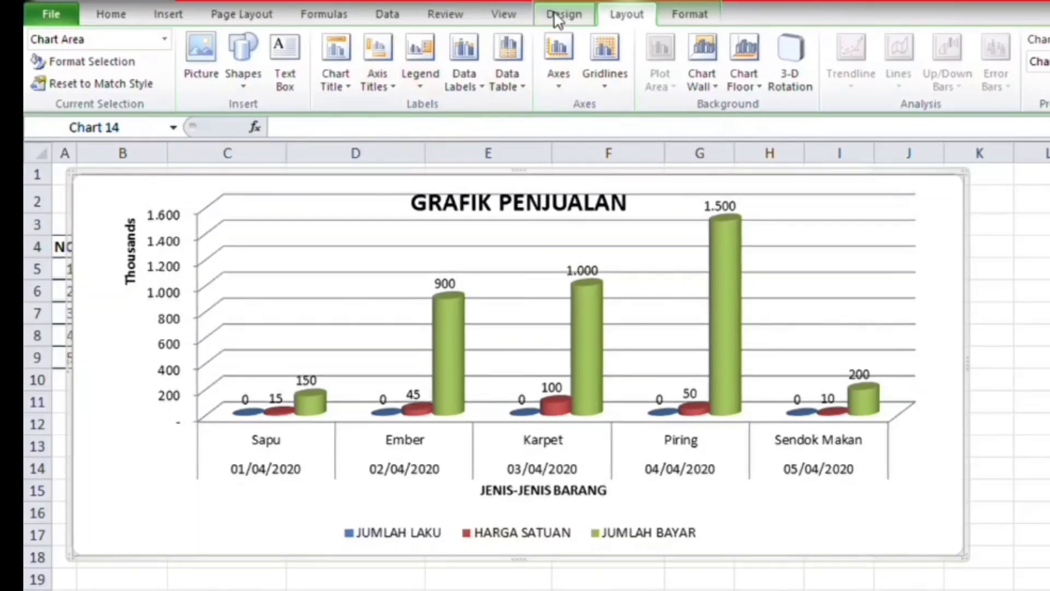
pyautogui.click(563, 81)
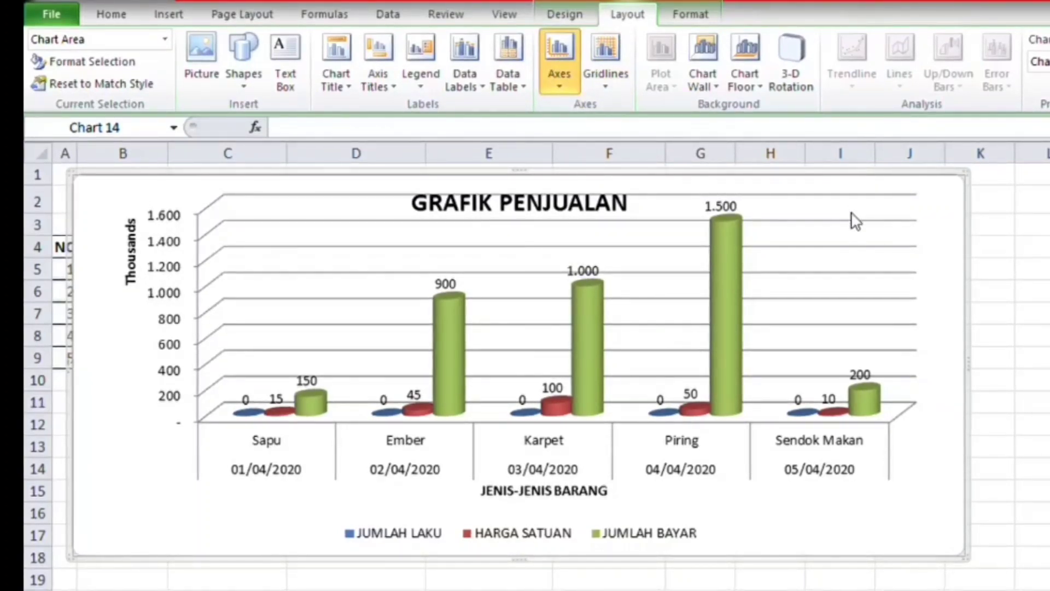
pyautogui.click(874, 291)
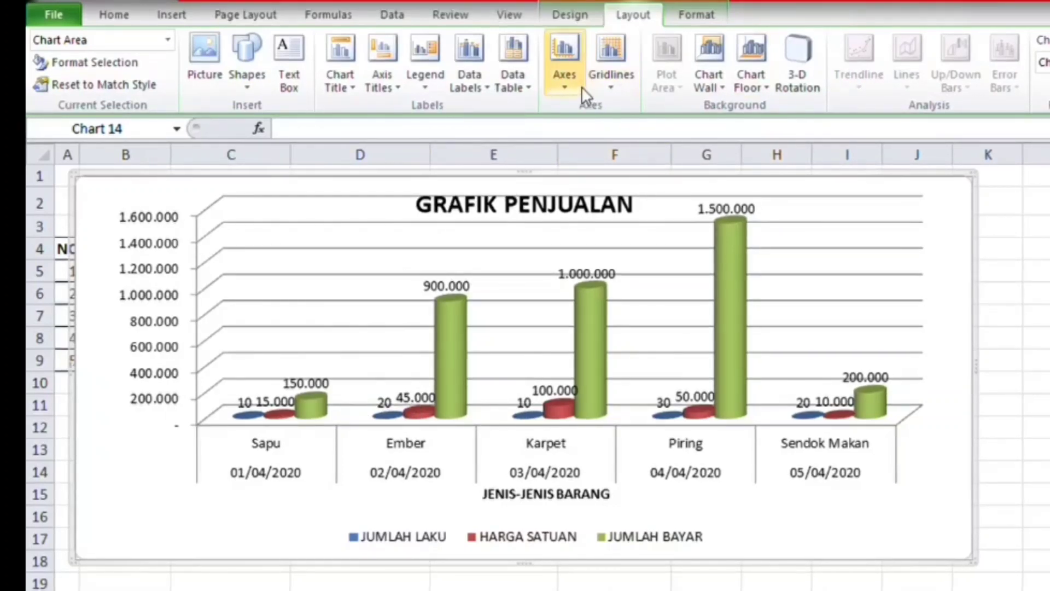
# Show the chart's primary vertical axis with a logarithmic scale
pyautogui.click(568, 89)
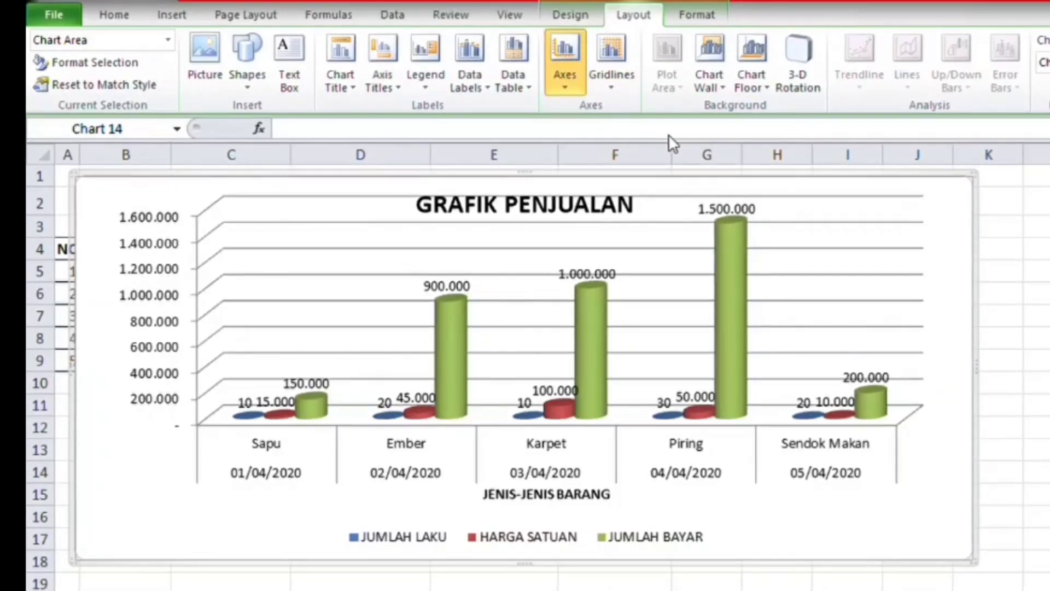
pyautogui.click(819, 368)
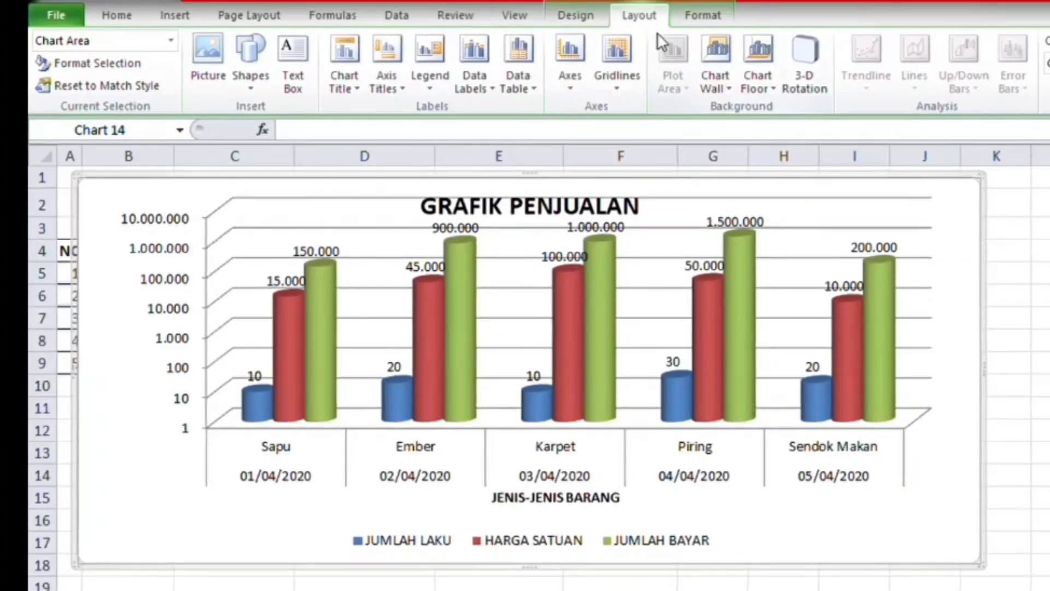
# Fill the chart area with bright green and the plot area with yellow
pyautogui.click(703, 15)
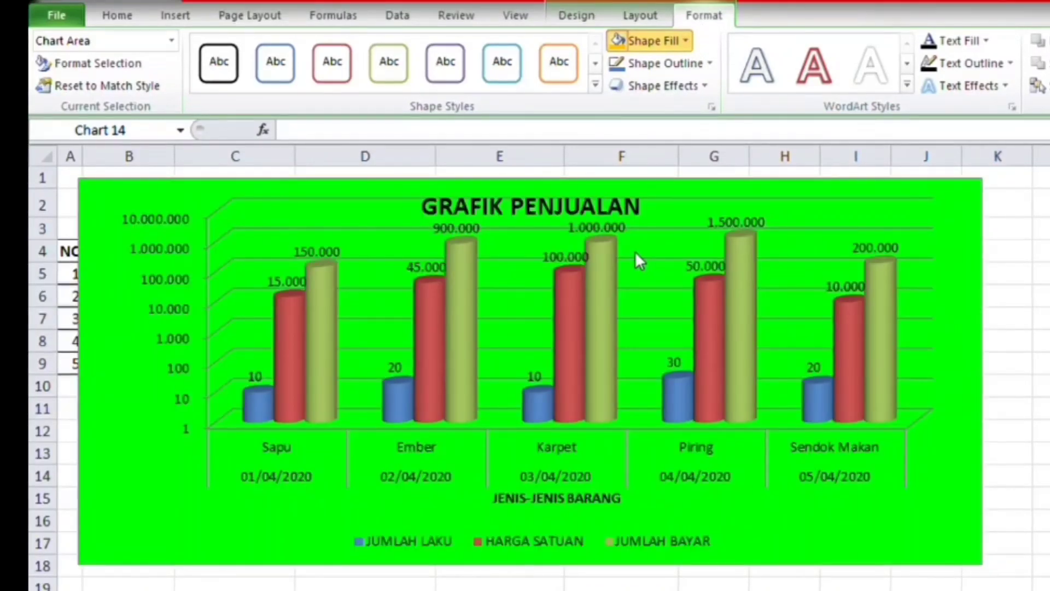
pyautogui.click(640, 256)
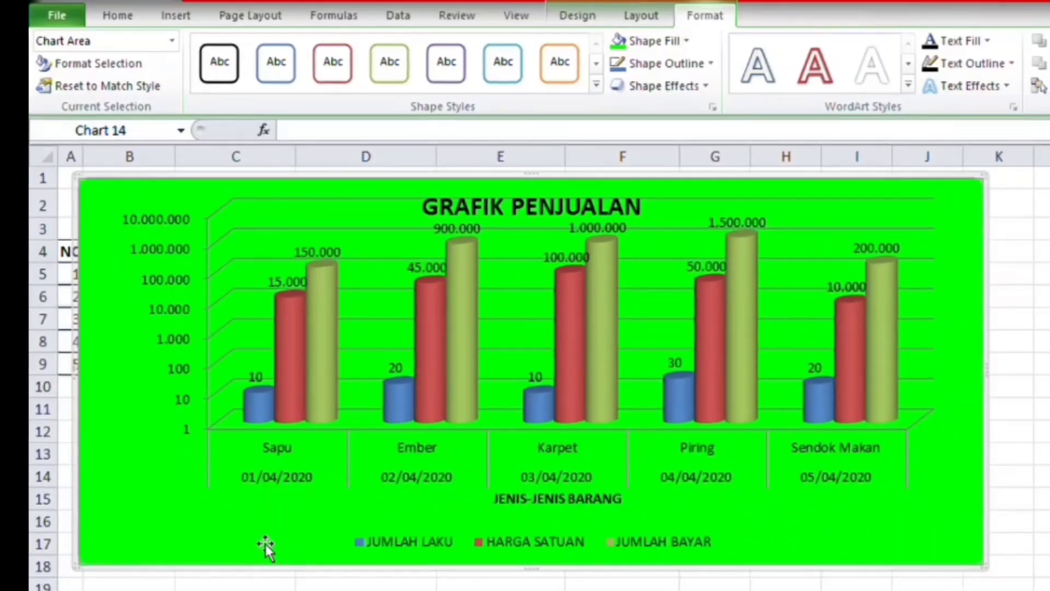
pyautogui.click(194, 474)
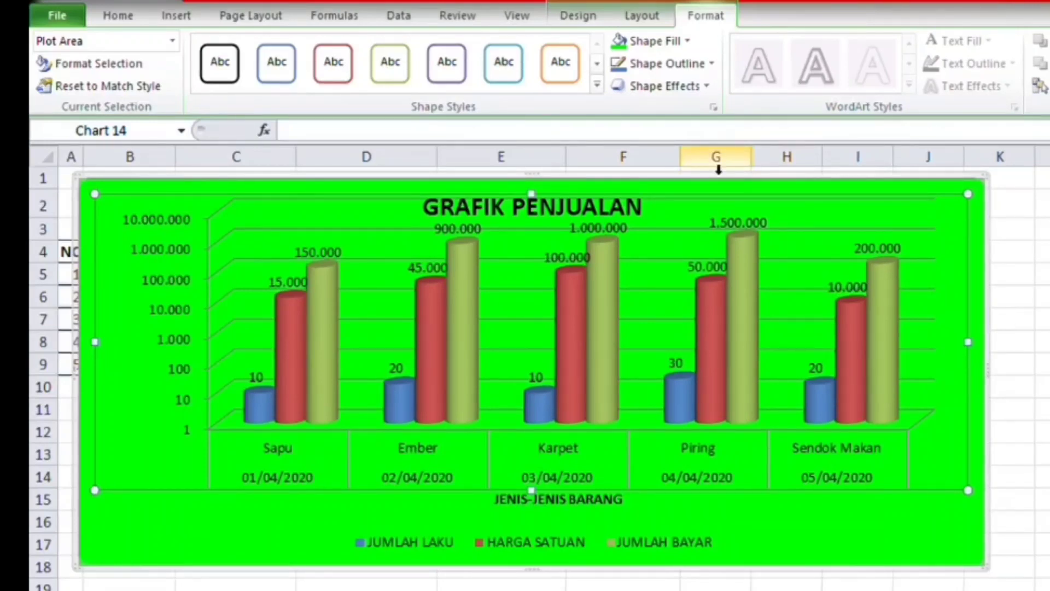
pyautogui.click(690, 41)
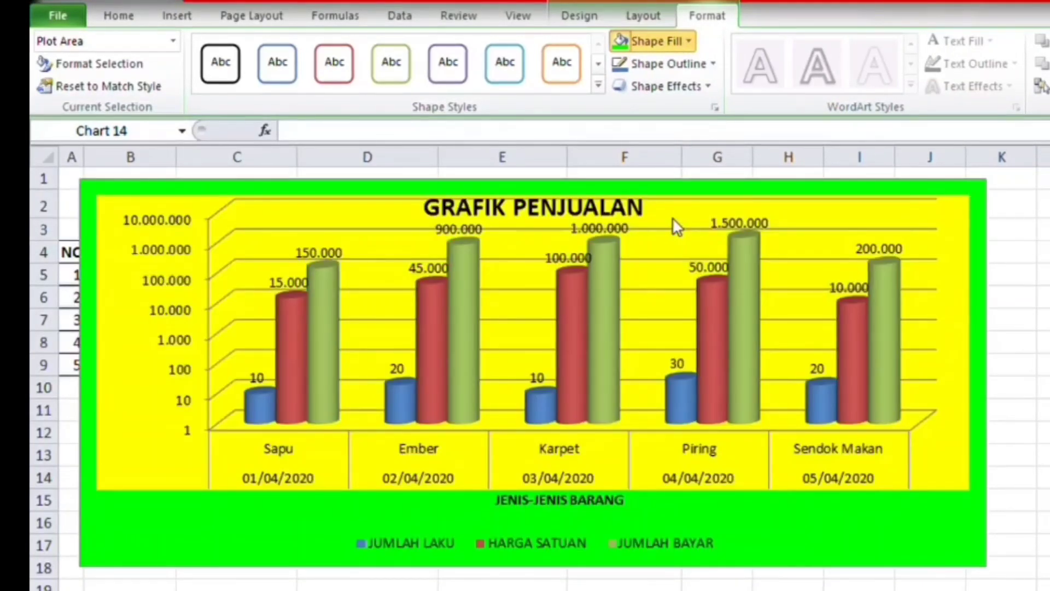
pyautogui.click(672, 217)
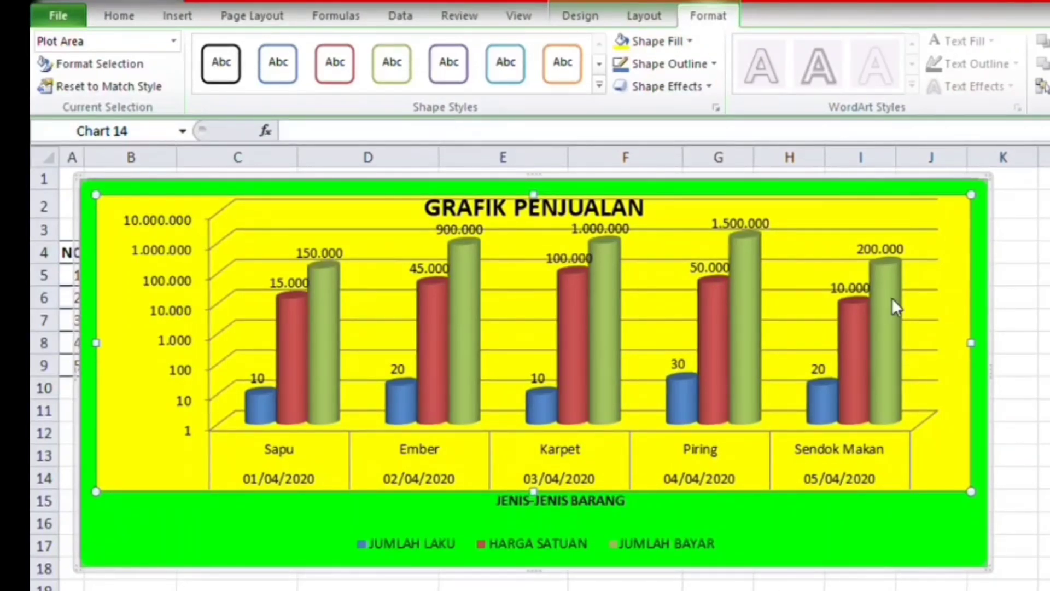
# Fill the JUMLAH BAYAR series columns with blue
pyautogui.click(888, 336)
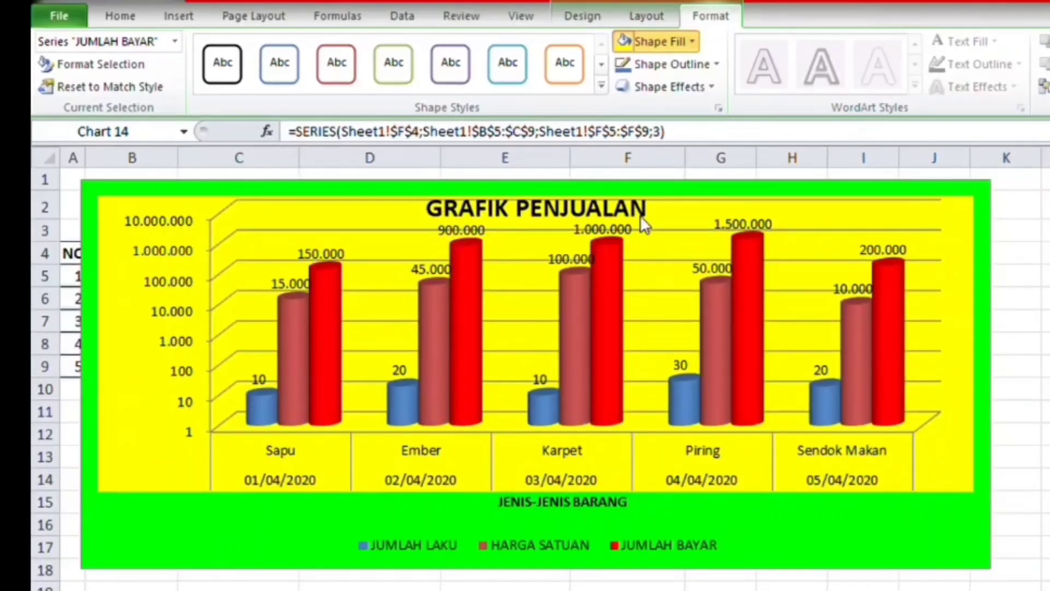
pyautogui.click(737, 215)
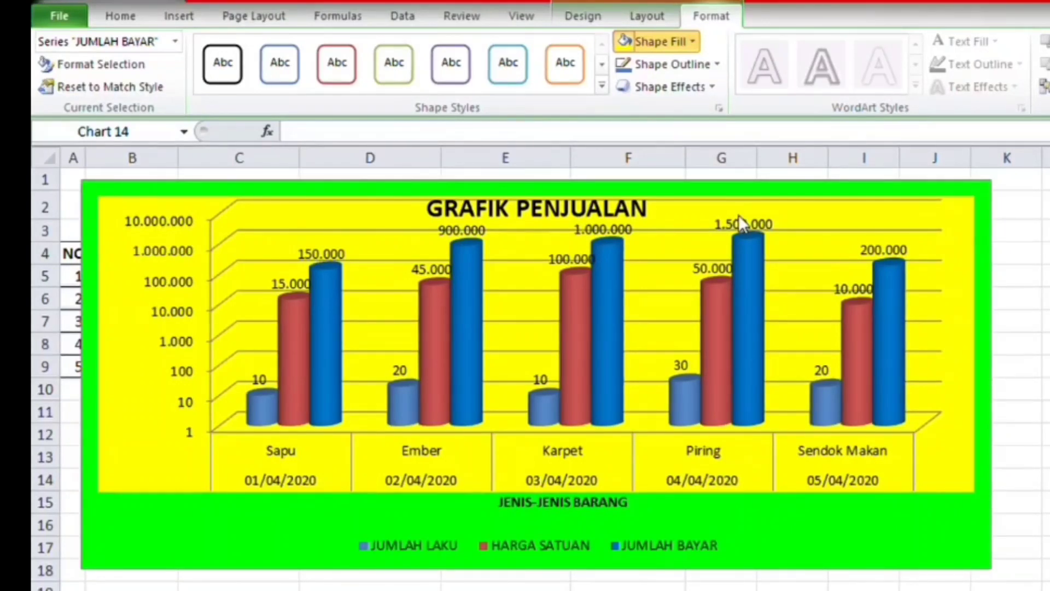
# Fill the HARGA SATUAN series columns with black and the JUMLAH LAKU series columns with white
pyautogui.click(859, 343)
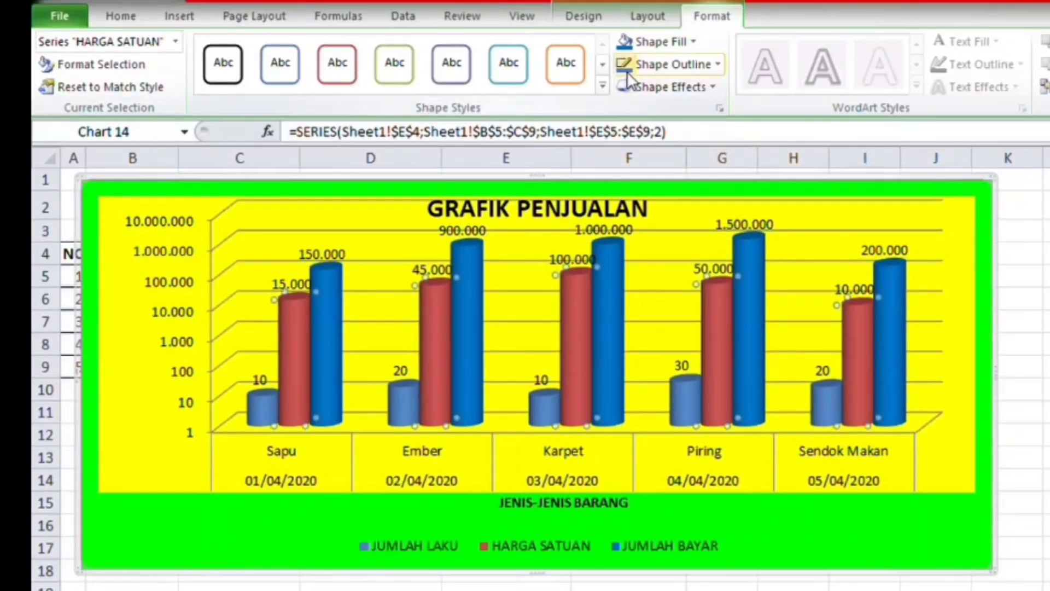
pyautogui.click(696, 42)
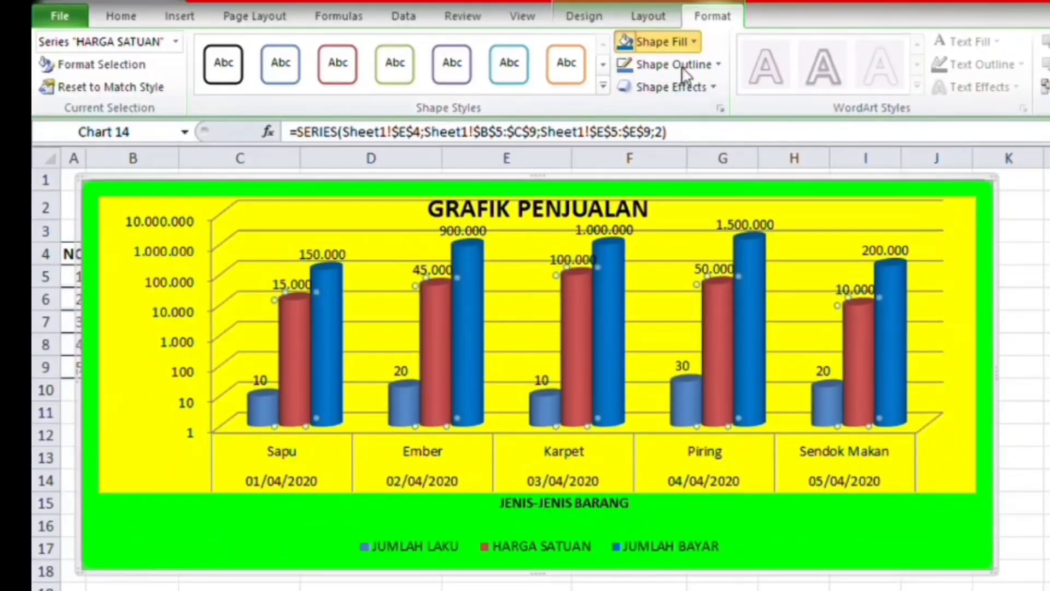
pyautogui.click(645, 107)
pyautogui.click(824, 407)
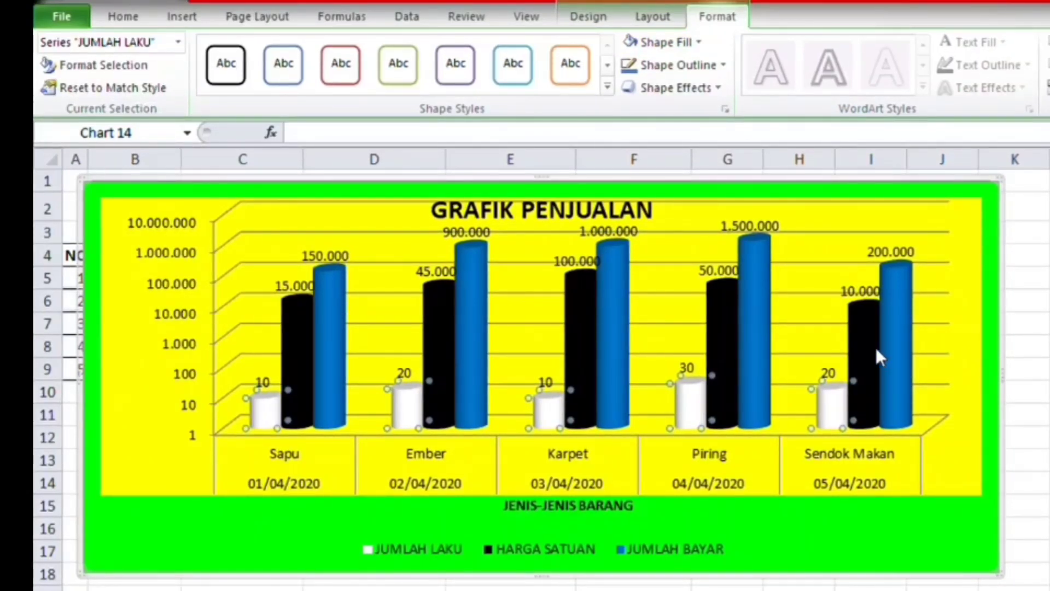
# Change the HARGA SATUAN series fill to red and deselect the chart
pyautogui.click(866, 328)
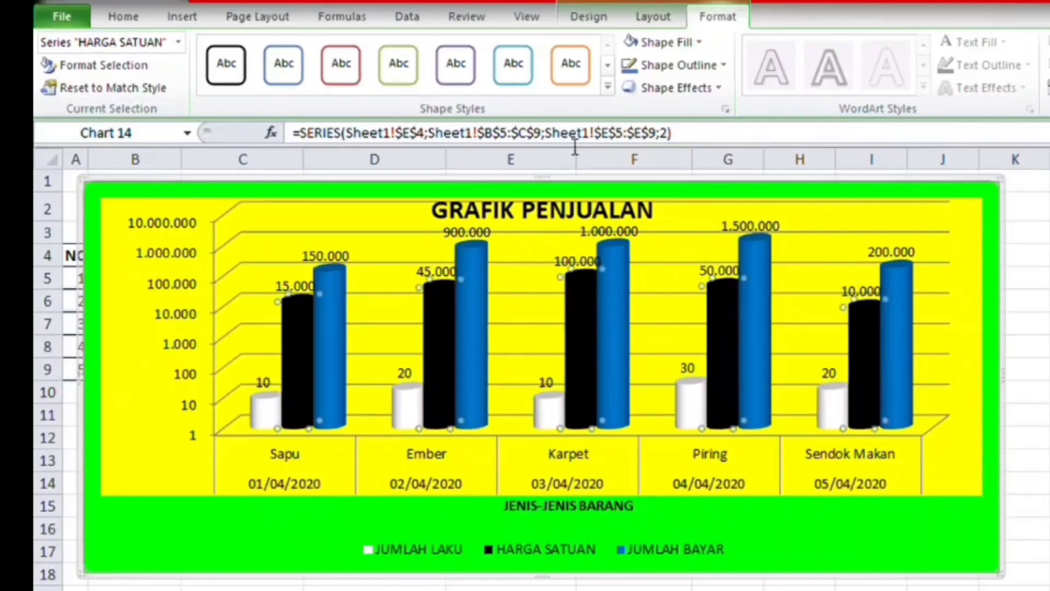
pyautogui.click(697, 41)
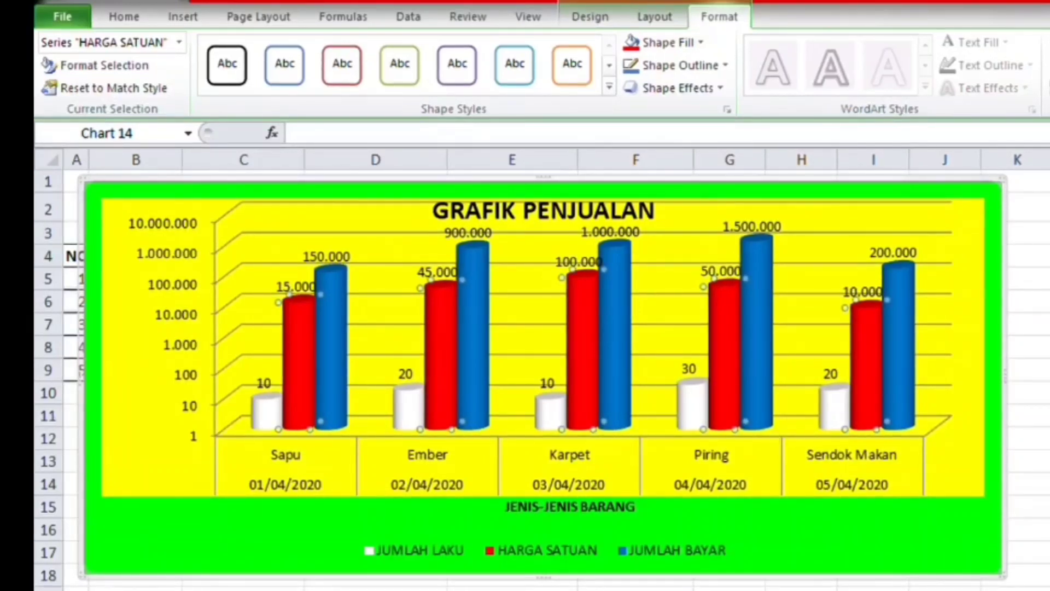
pyautogui.click(1045, 368)
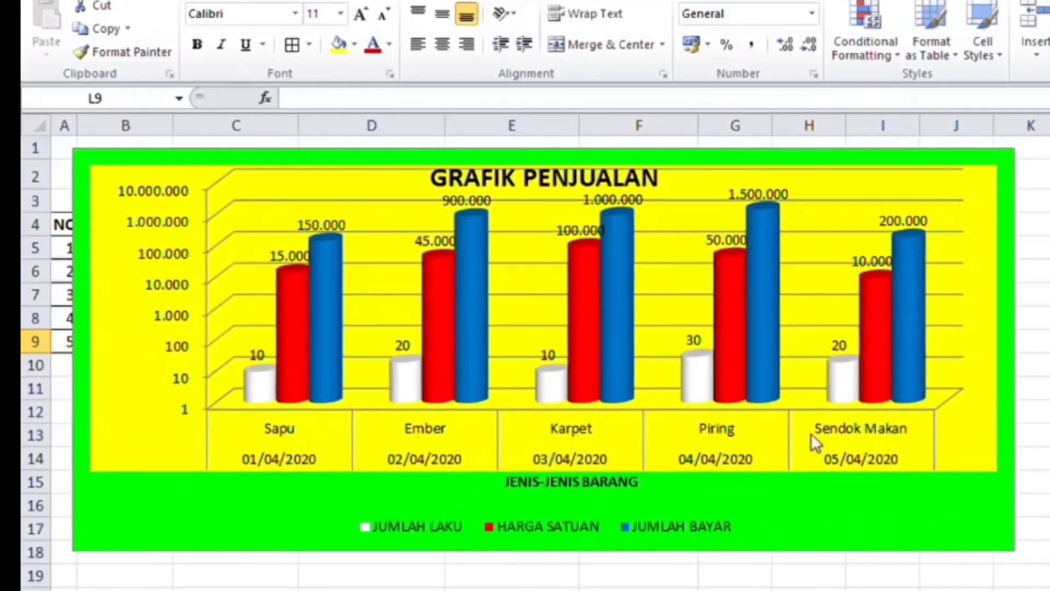
# Select the black HARGA SATUAN columns again and recolor them red
pyautogui.click(279, 579)
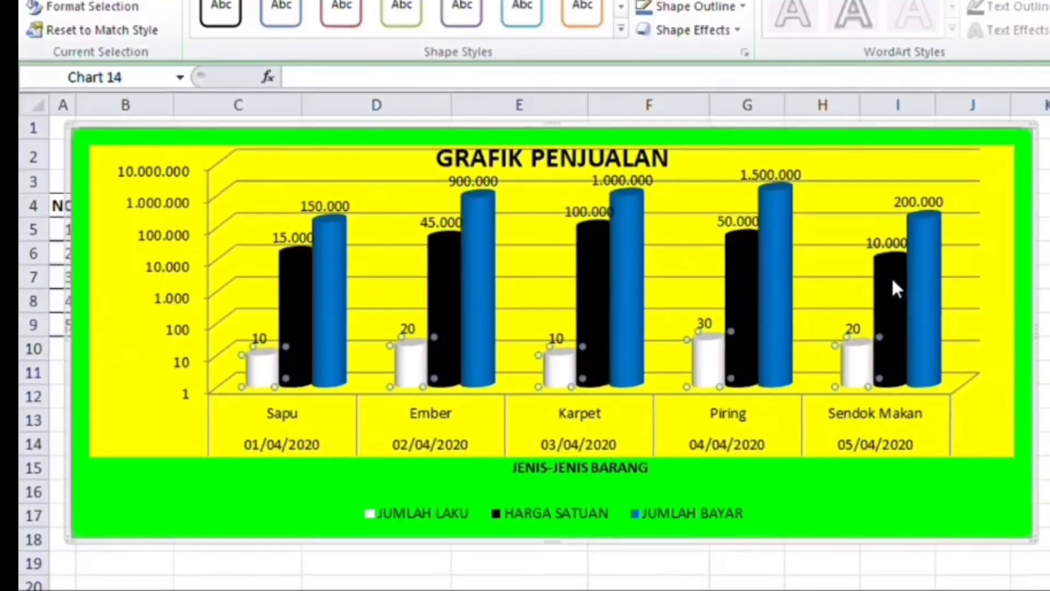
pyautogui.click(892, 276)
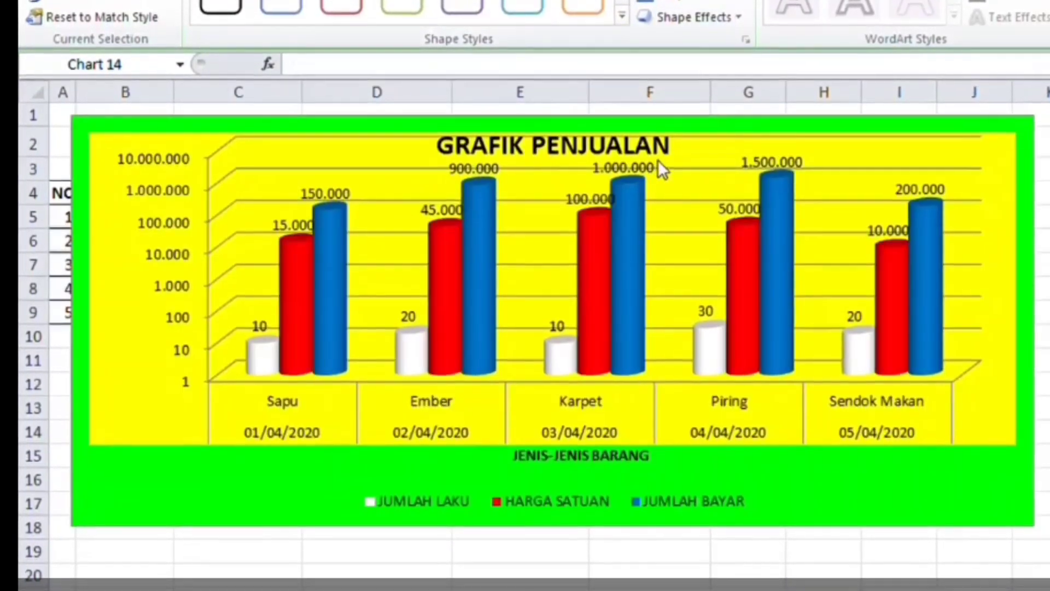
pyautogui.click(661, 154)
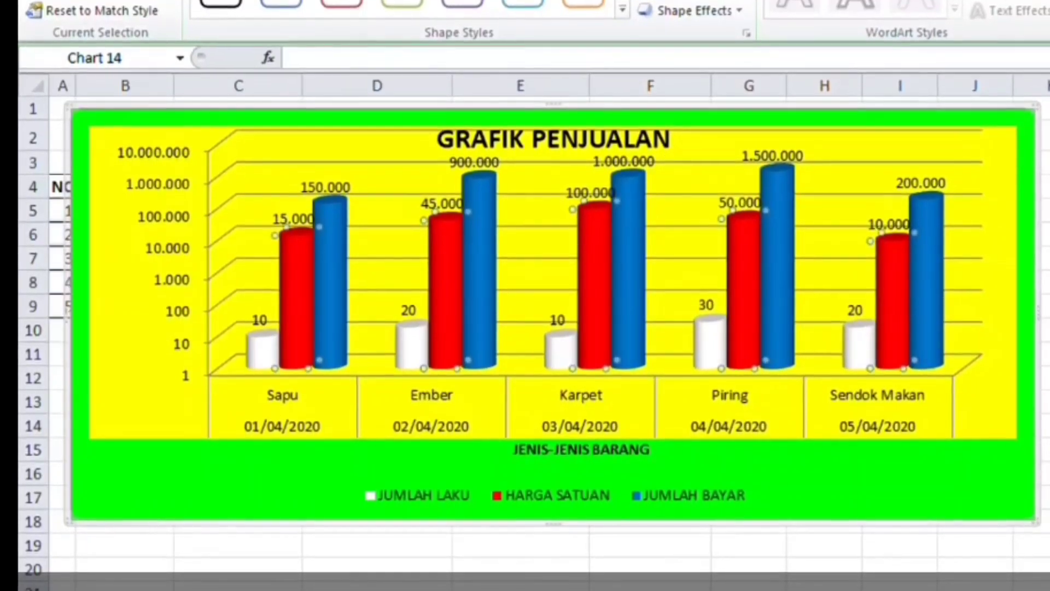